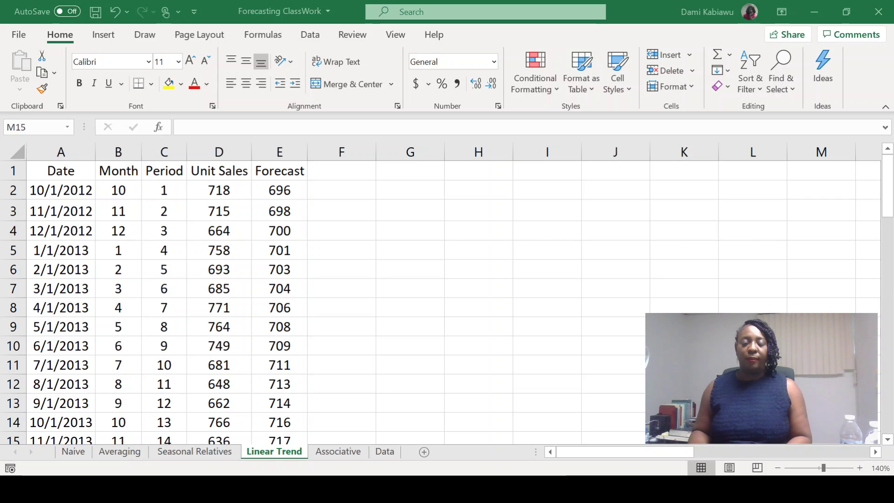
# Step: Relabel headers D1 and E1 as 'Unit Sales (A)' and 'Forecast (F)'
pyautogui.click(502, 459)
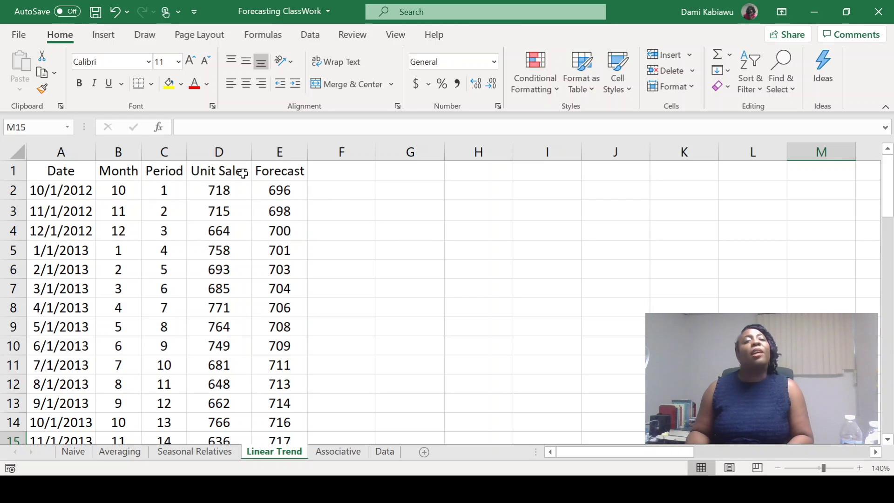
pyautogui.click(230, 148)
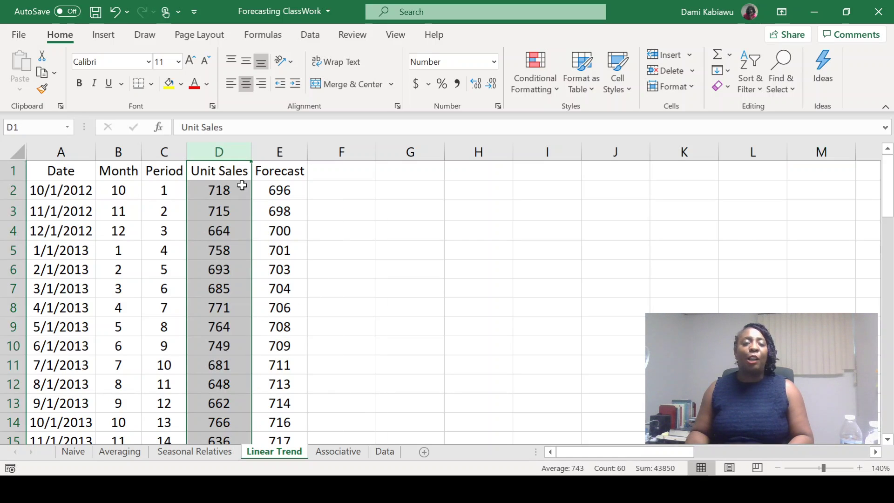
pyautogui.click(239, 127)
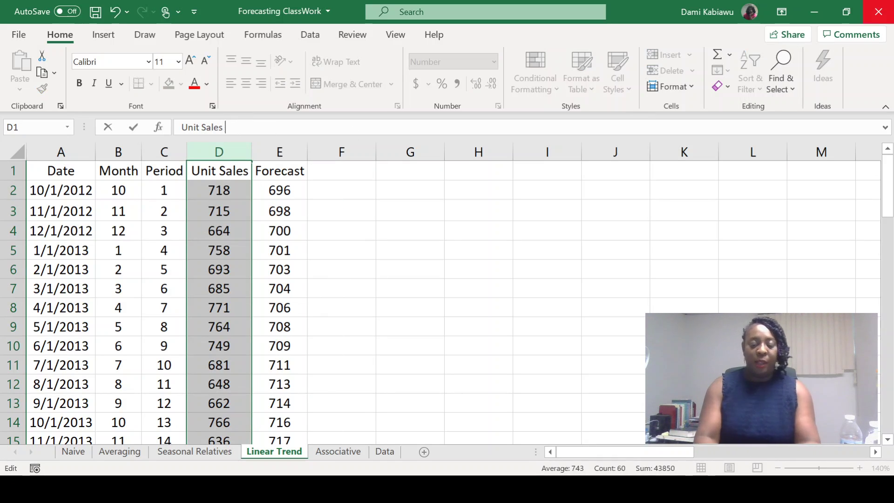
pyautogui.write('(A)')
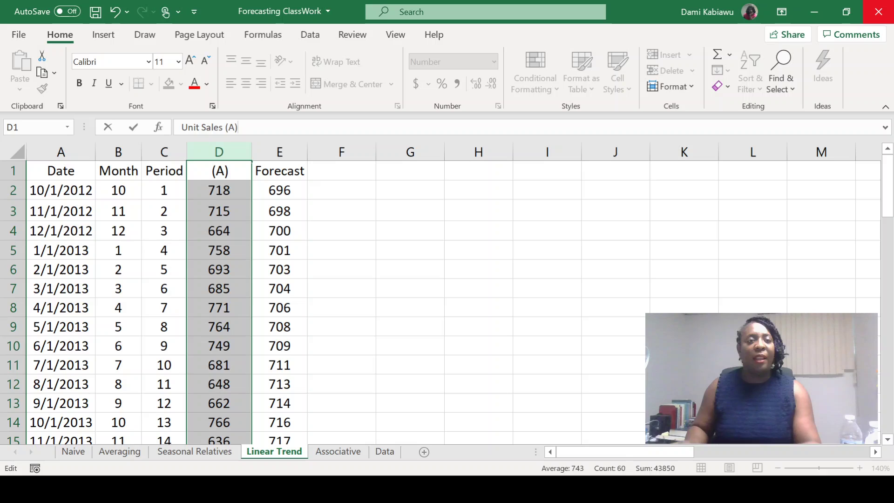
pyautogui.click(265, 172)
pyautogui.click(351, 123)
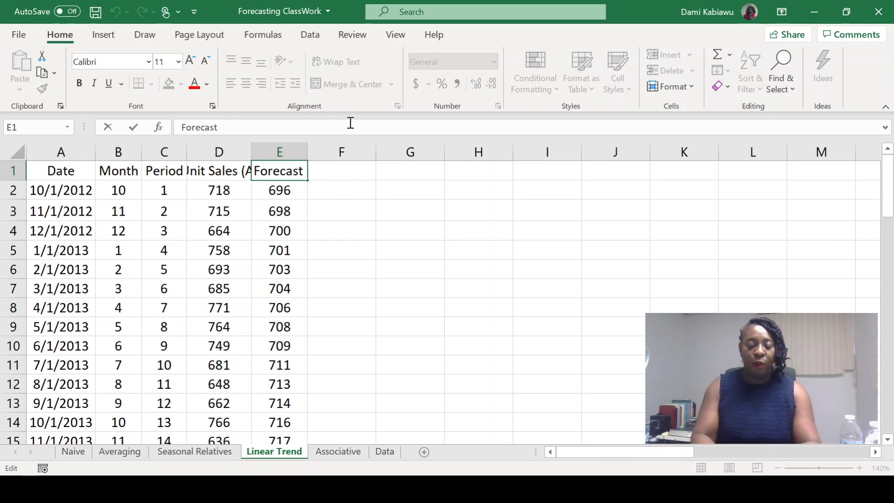
pyautogui.write('(F')
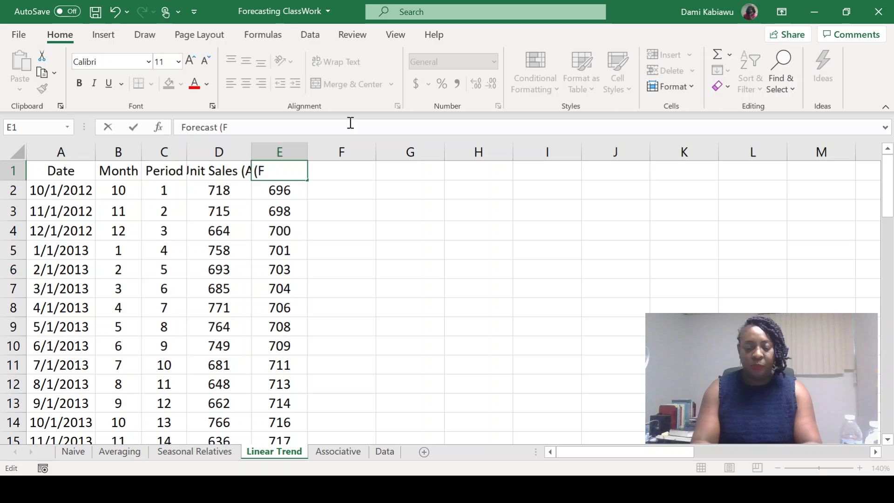
pyautogui.write(')')
pyautogui.press('Return')
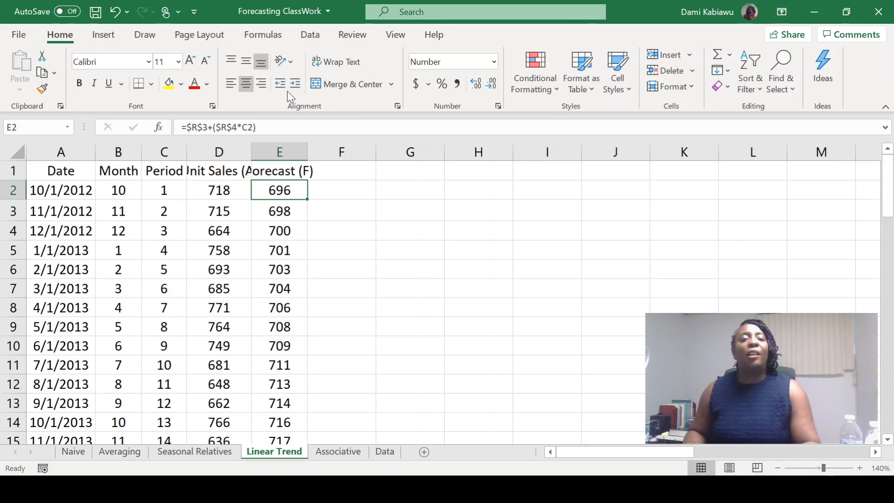
# Step: AutoFit columns D and E so both new headers show fully
pyautogui.doubleClick(308, 151)
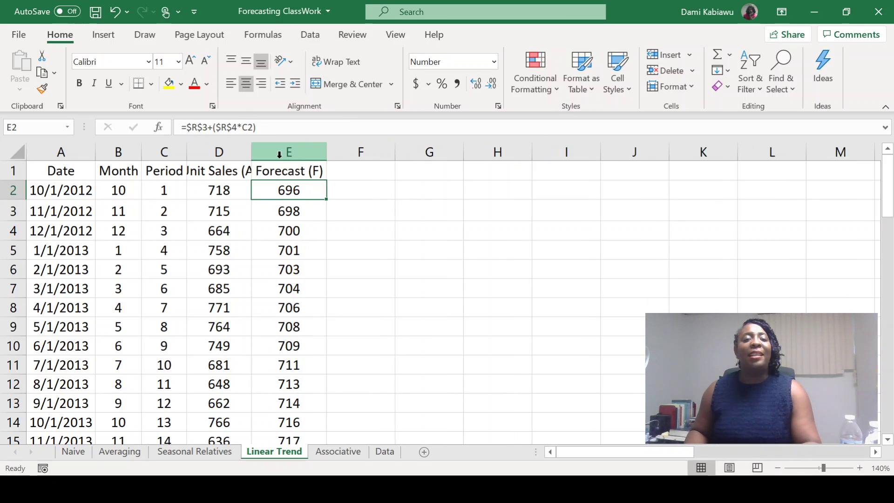
pyautogui.doubleClick(252, 150)
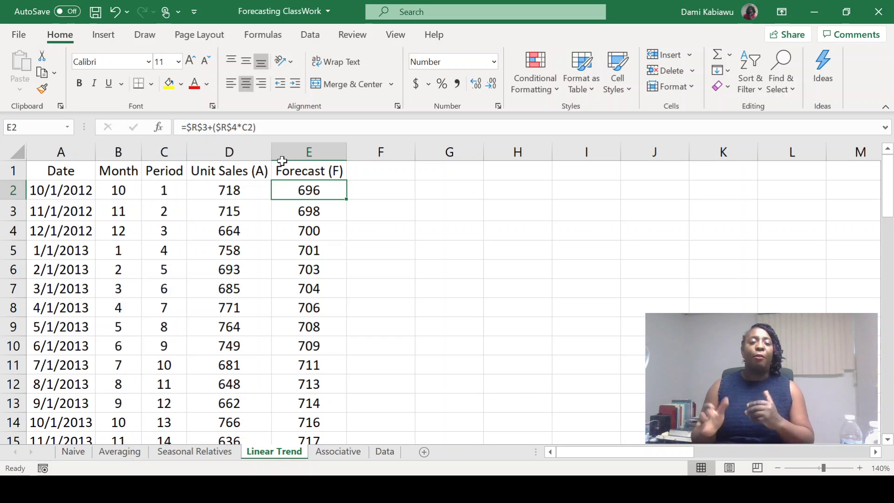
pyautogui.click(381, 176)
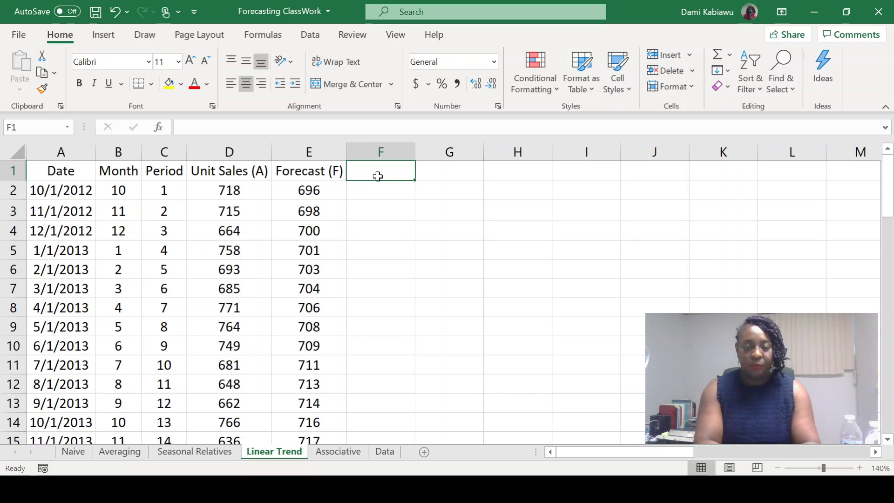
# Step: Enter 'Abs(Errors)' in F1 and edit it to read '|Errors|'
pyautogui.write('Ab')
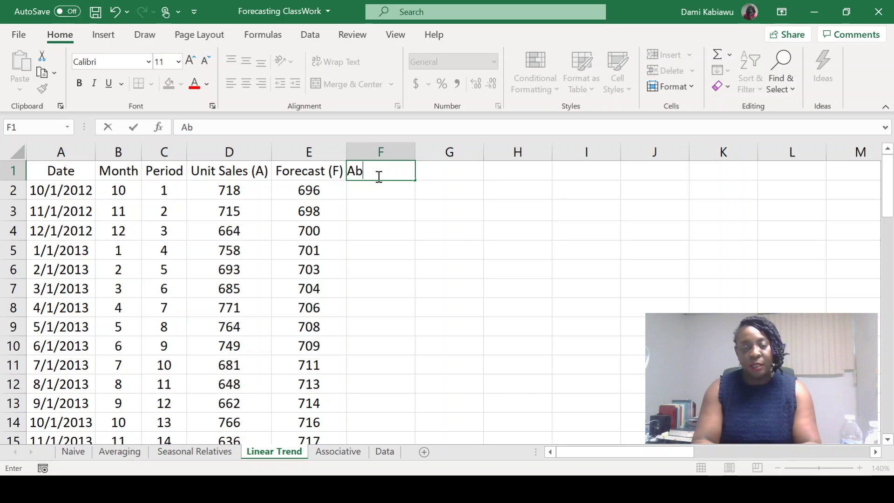
pyautogui.write('s')
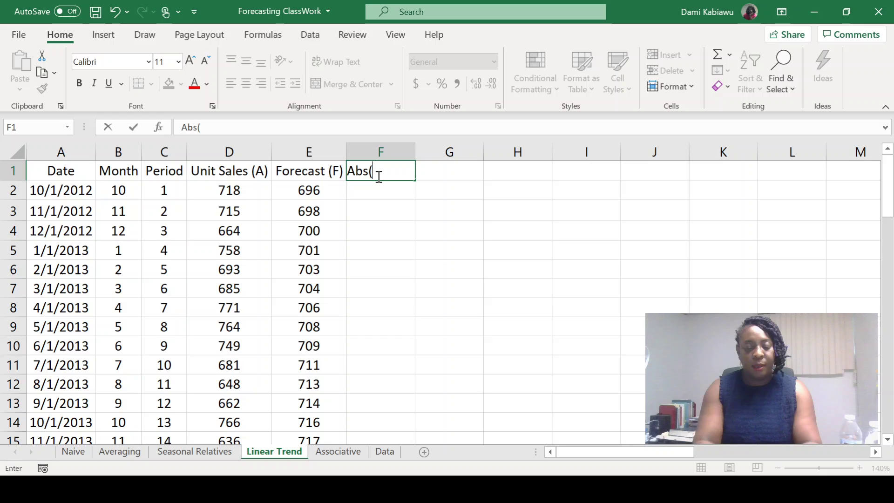
pyautogui.write('(Error')
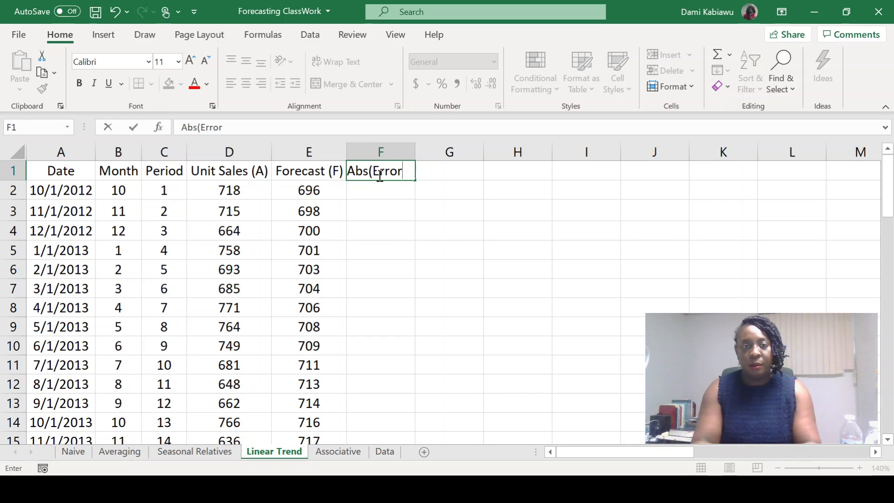
pyautogui.write('s)')
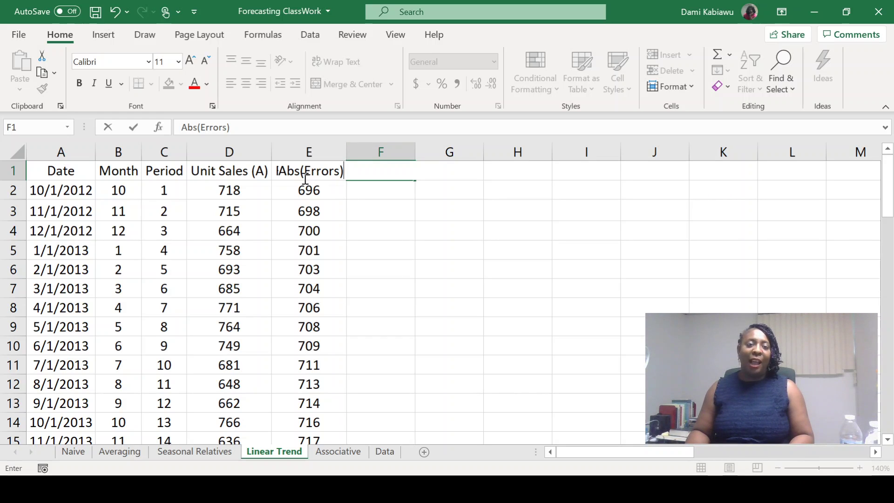
pyautogui.moveTo(303, 172); pyautogui.dragTo(237, 170)
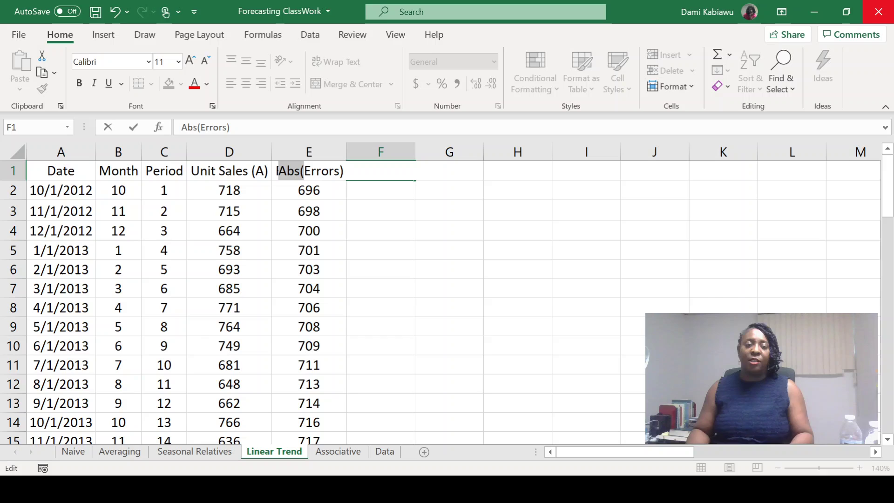
pyautogui.write('|')
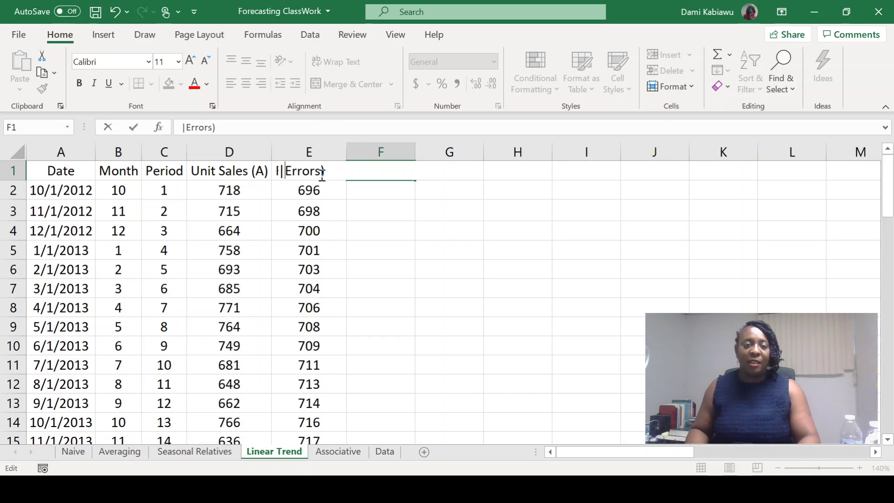
pyautogui.press('BackSpace')
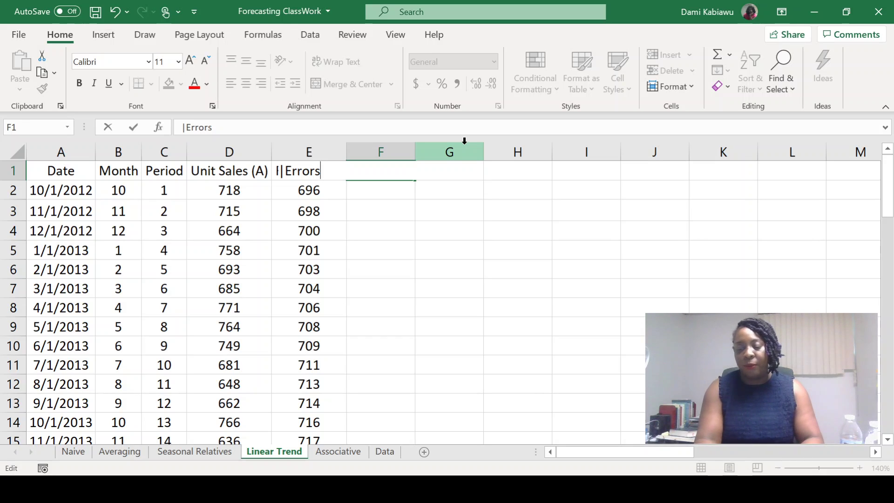
pyautogui.write('|')
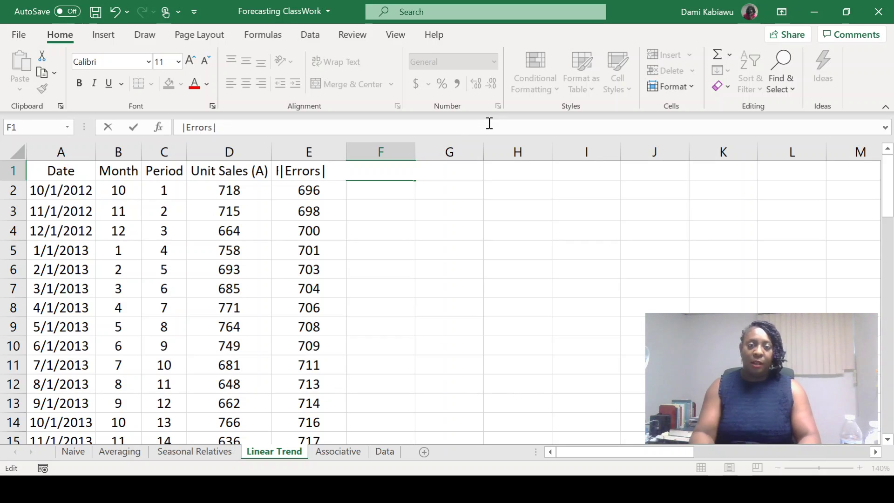
pyautogui.press('Return')
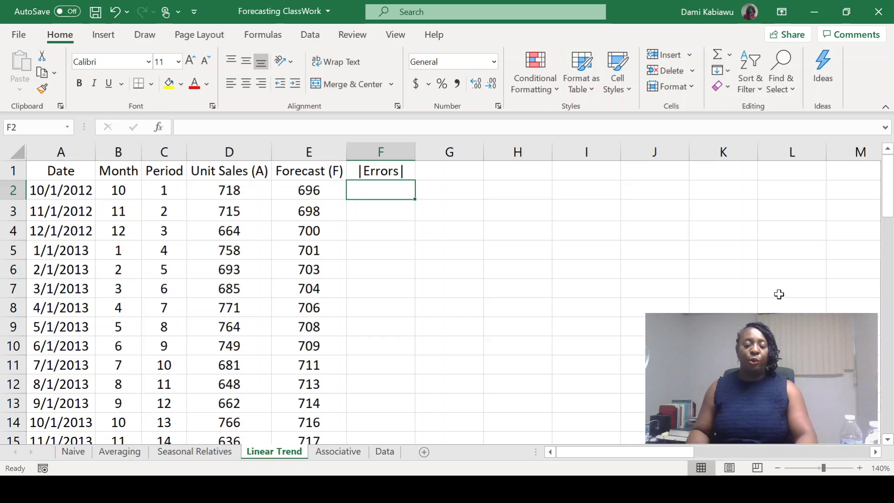
# Step: Enter =ABS(D2-E2) in F2 and fill it down column F
pyautogui.write('=abs(')
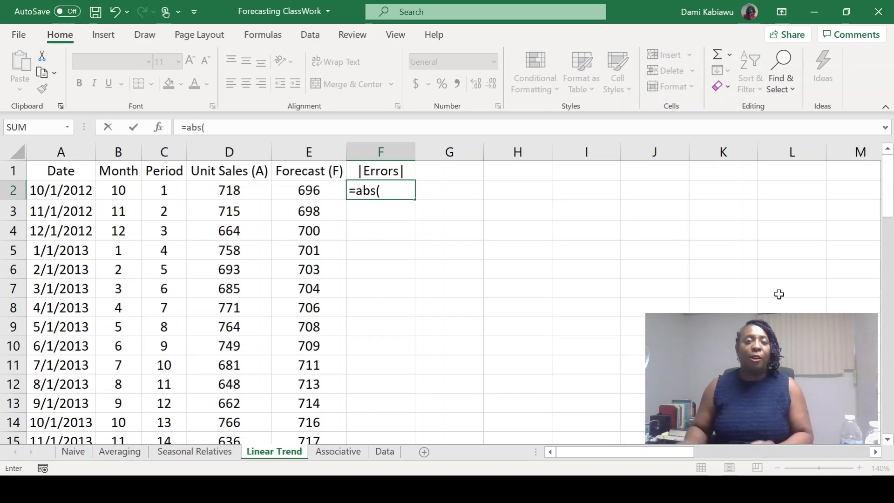
pyautogui.click(213, 193)
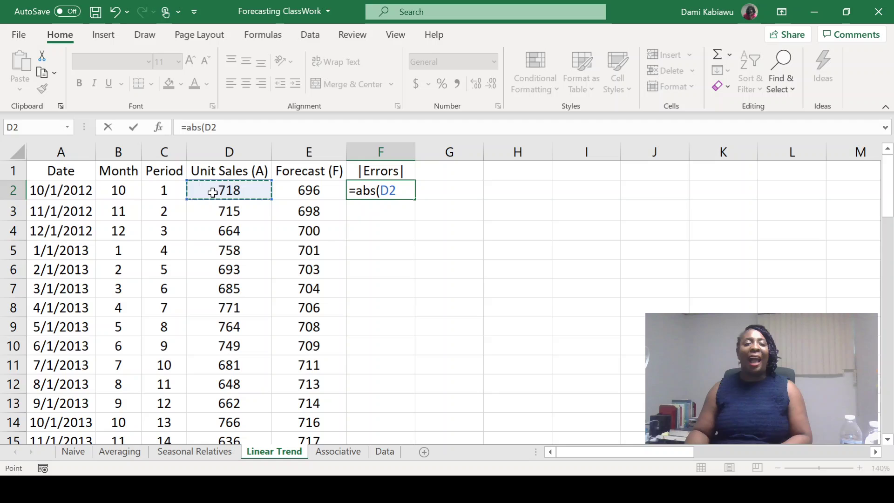
pyautogui.write('-')
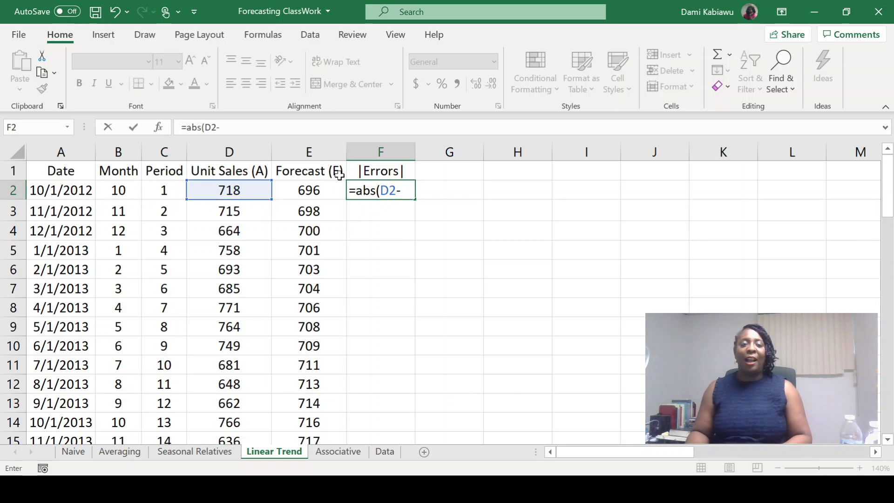
pyautogui.click(292, 193)
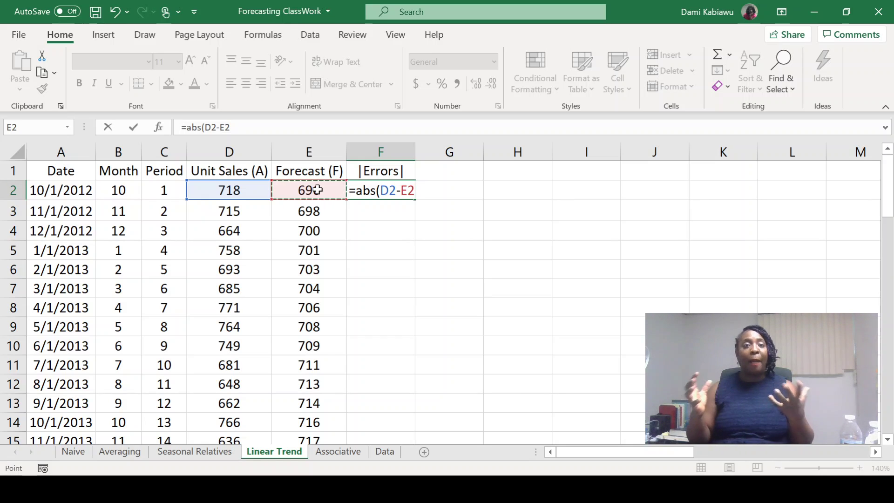
pyautogui.write(')')
pyautogui.press('Return')
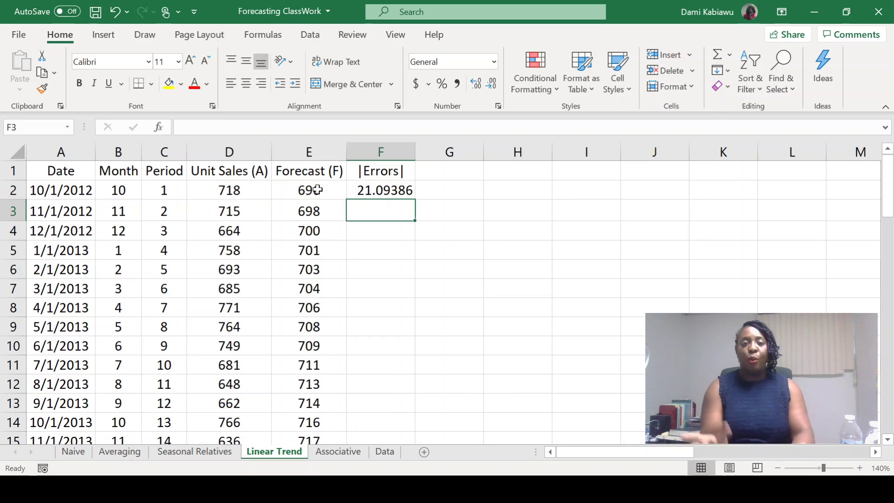
pyautogui.click(385, 194)
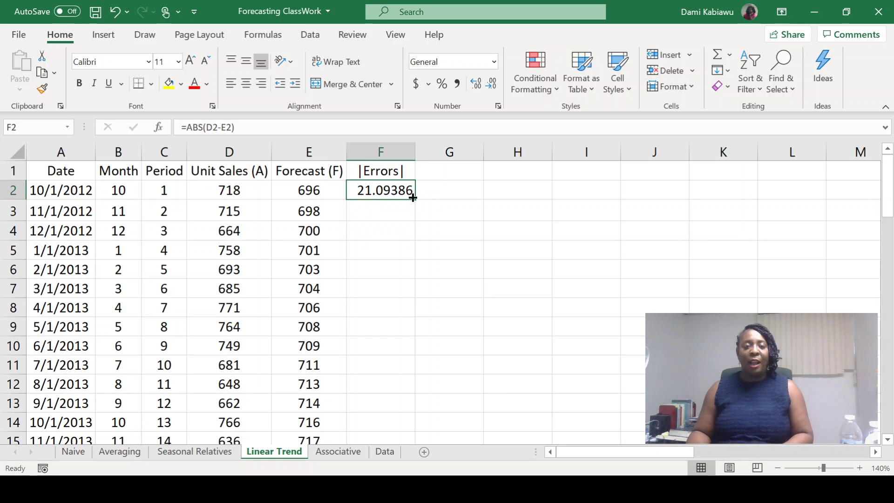
pyautogui.doubleClick(416, 200)
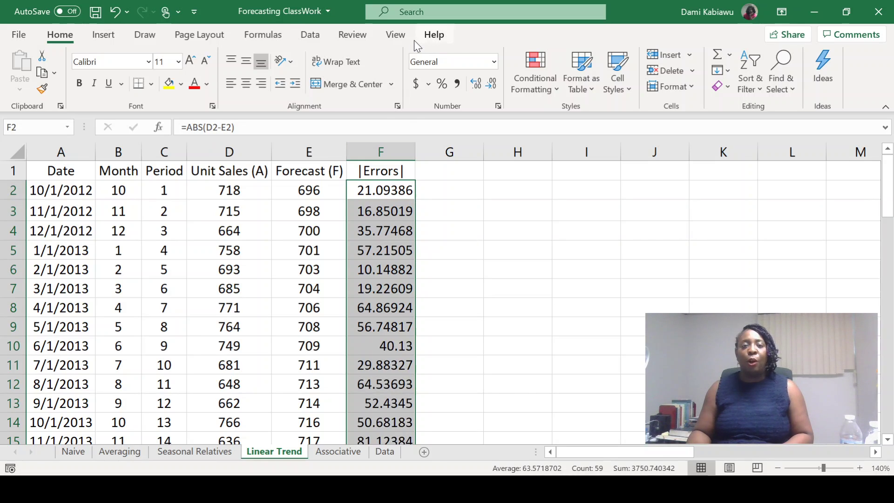
# Step: Round the absolute errors to whole numbers and AutoFit column F to its values
pyautogui.click(493, 82)
pyautogui.click(493, 81)
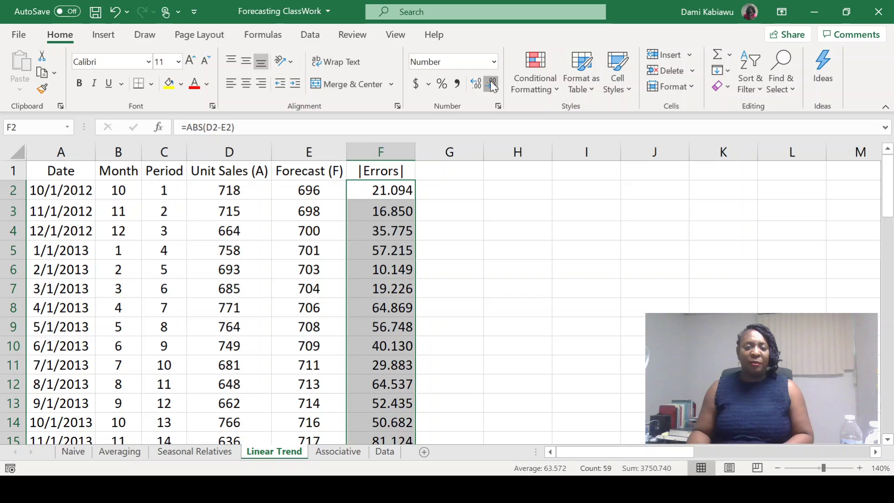
pyautogui.click(492, 82)
pyautogui.click(492, 81)
pyautogui.click(492, 81)
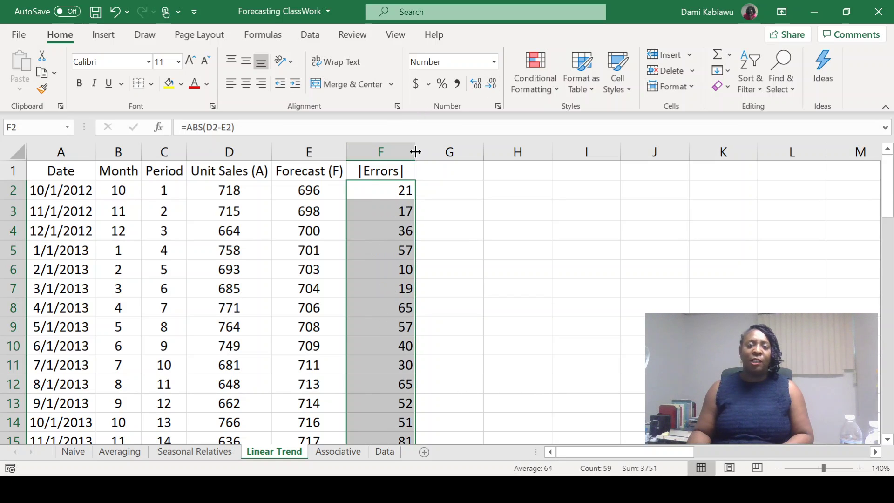
pyautogui.doubleClick(414, 152)
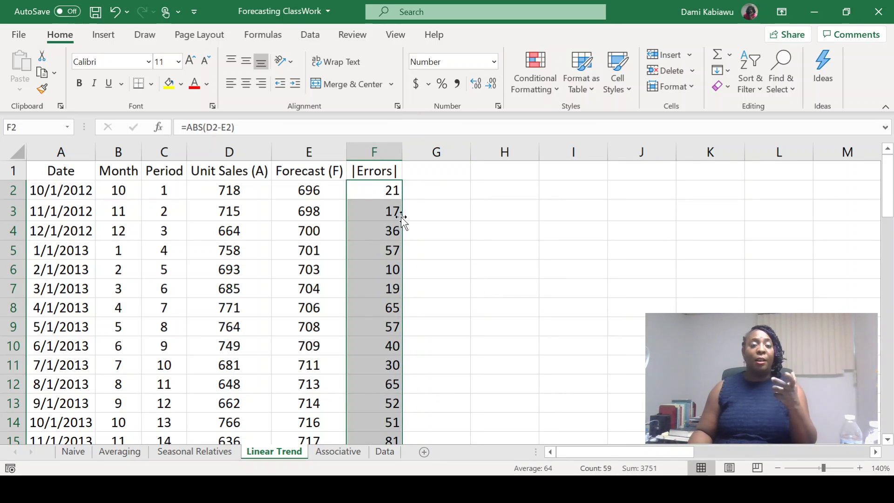
pyautogui.scroll(-6, 358, 311)
pyautogui.scroll(-9, 363, 335)
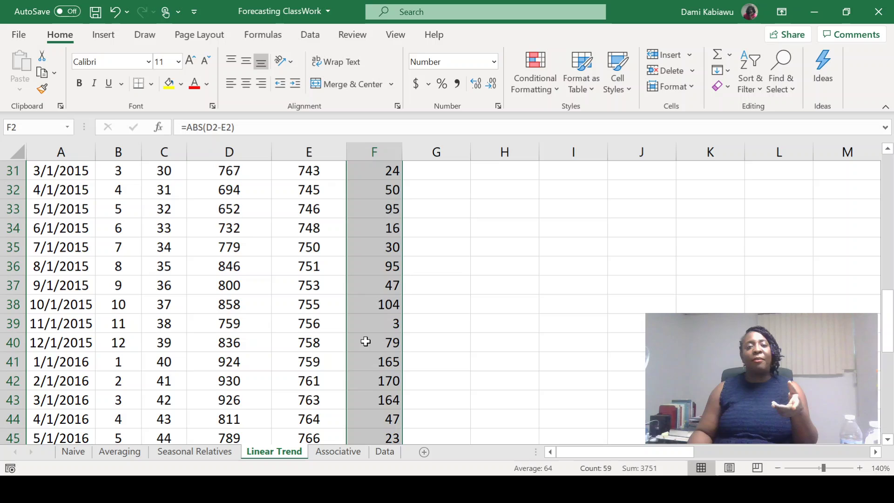
pyautogui.scroll(-6, 365, 342)
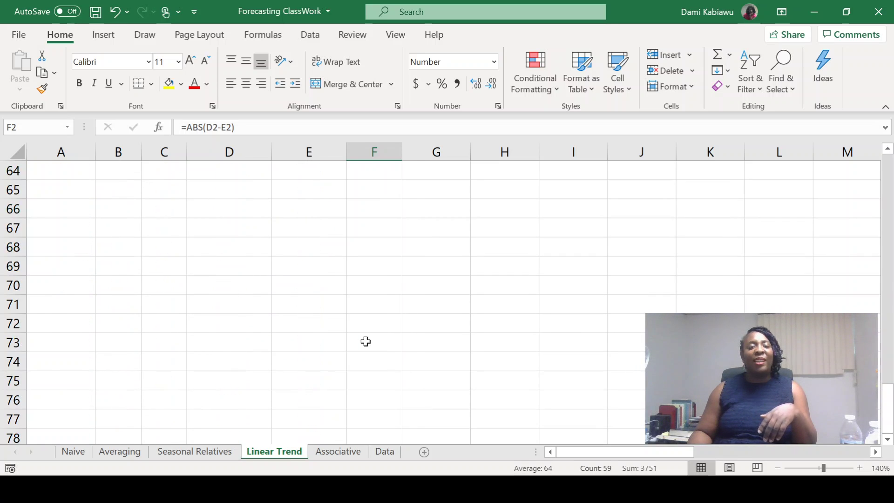
pyautogui.scroll(20, 365, 342)
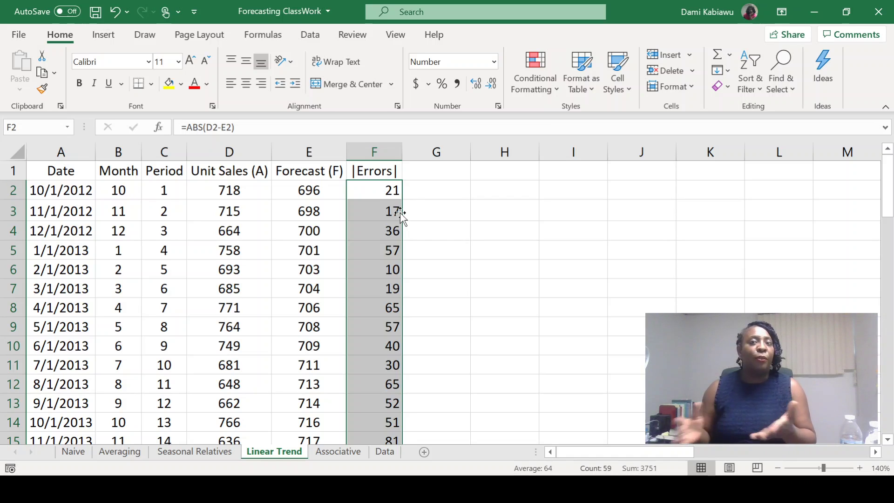
# Step: Label K1 'MAD =' and put =AVERAGE(F2:F60) in L1, giving 64
pyautogui.click(728, 177)
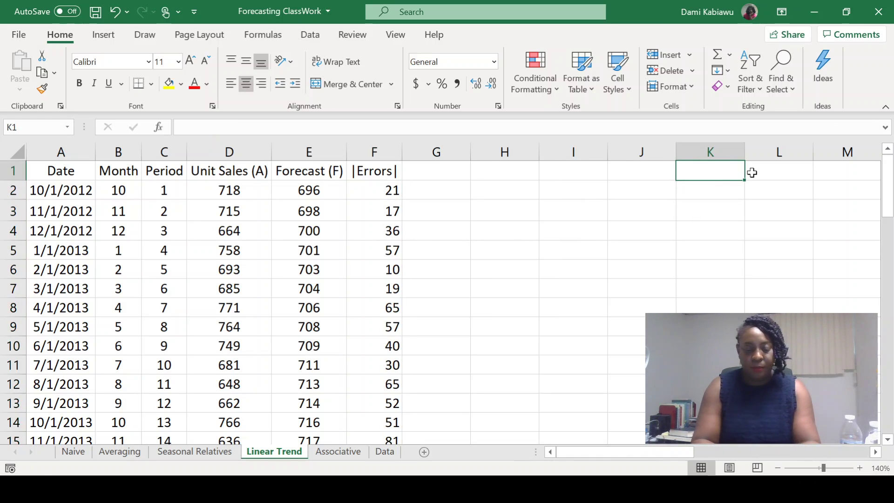
pyautogui.write('MAD')
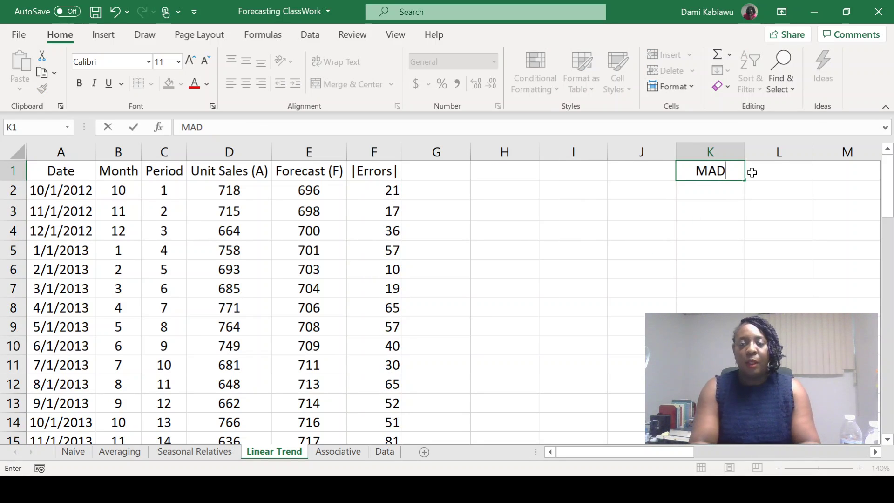
pyautogui.write(' =')
pyautogui.click(755, 169)
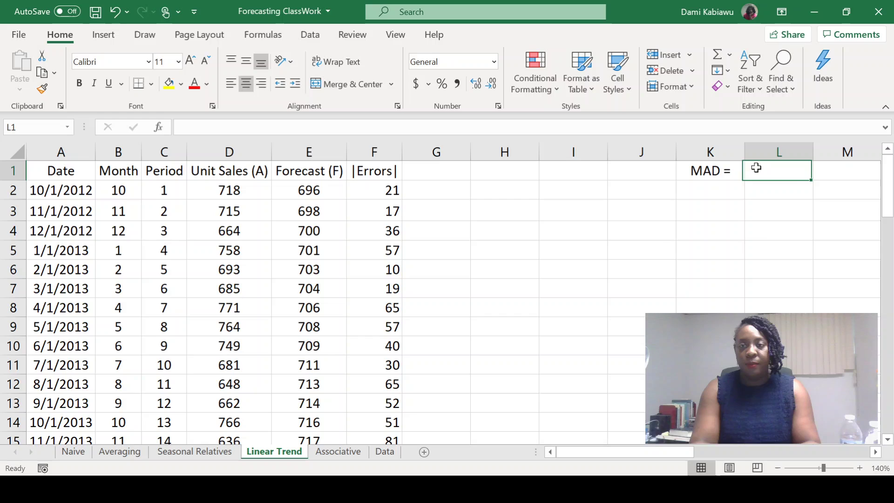
pyautogui.write('=ave')
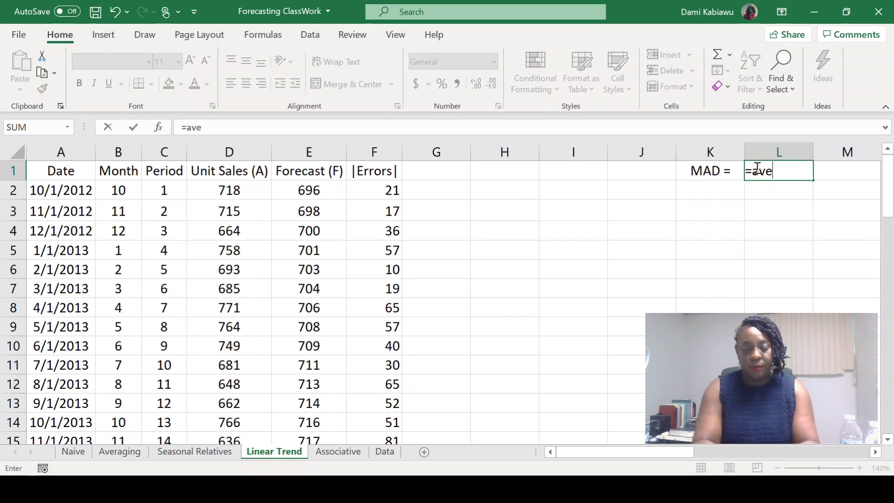
pyautogui.write('rage(')
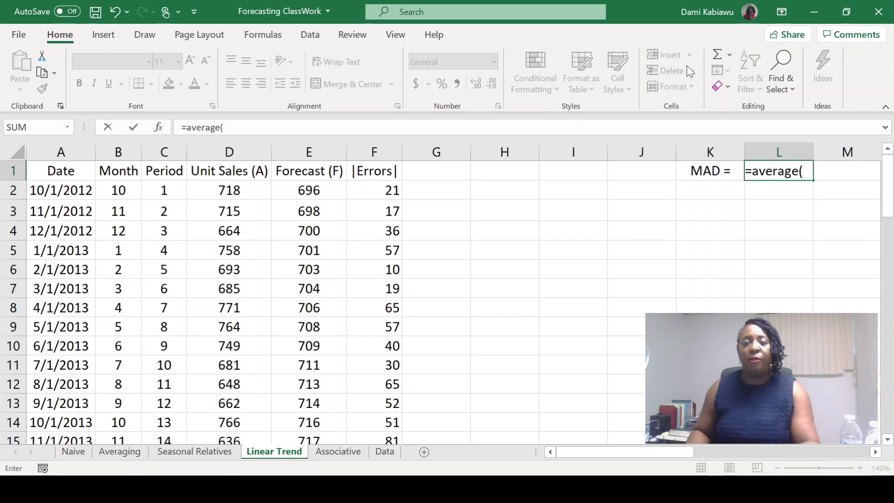
pyautogui.click(377, 192)
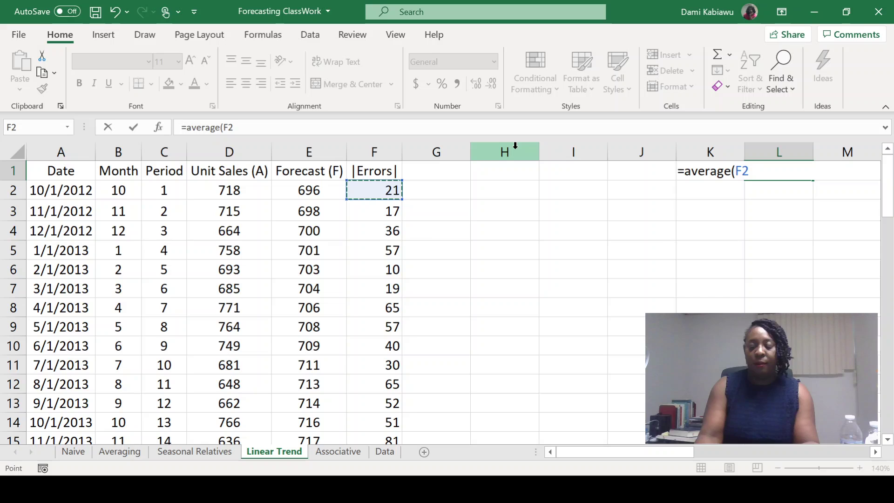
pyautogui.hotkey('ctrl', 'shift', 'Down')
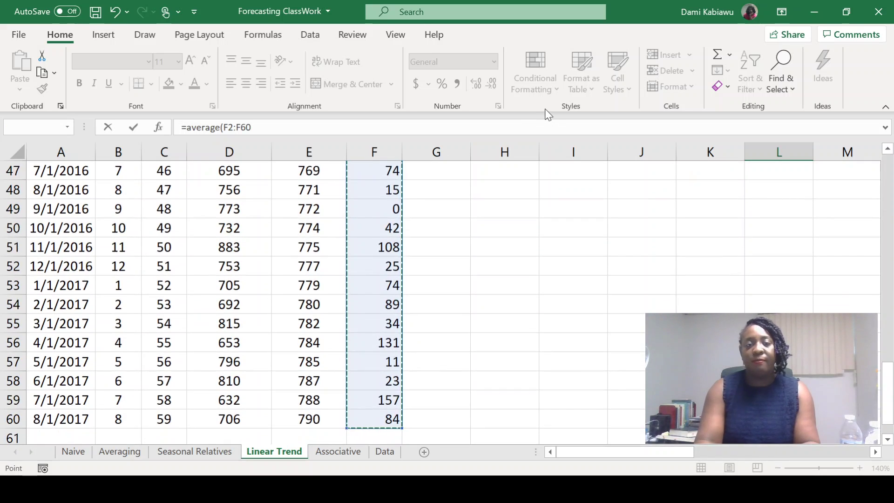
pyautogui.press('Return')
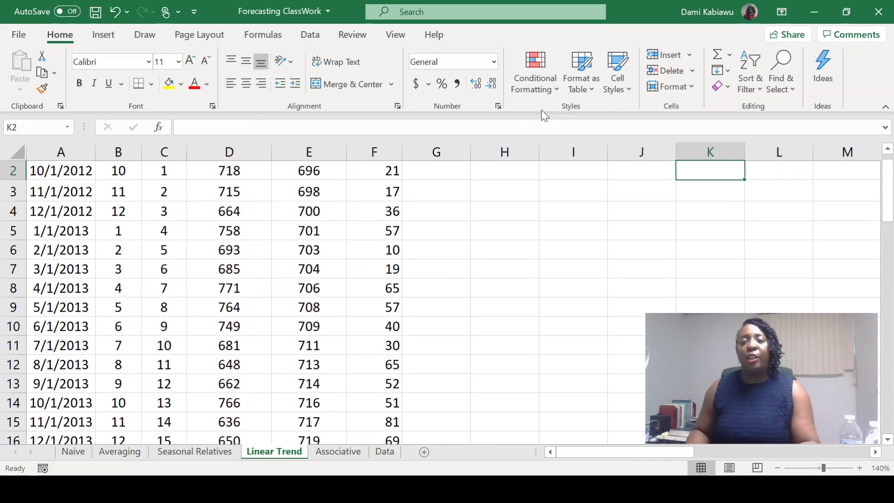
# Step: Add an 'MSE =' label in K2 below the MAD label
pyautogui.scroll(1, 656, 311)
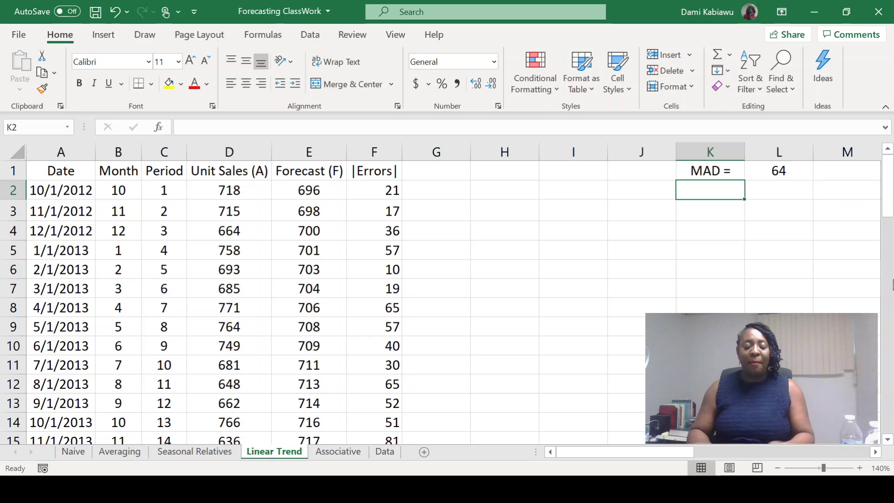
pyautogui.write('MSE =')
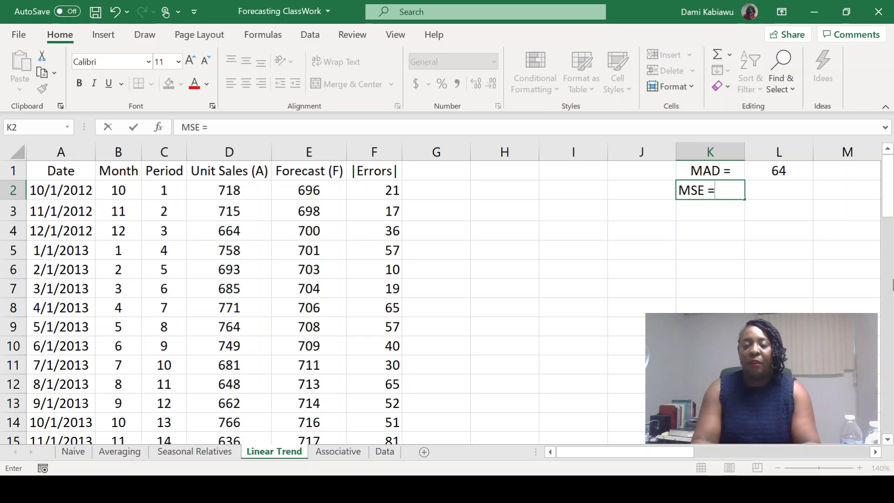
pyautogui.press('Return')
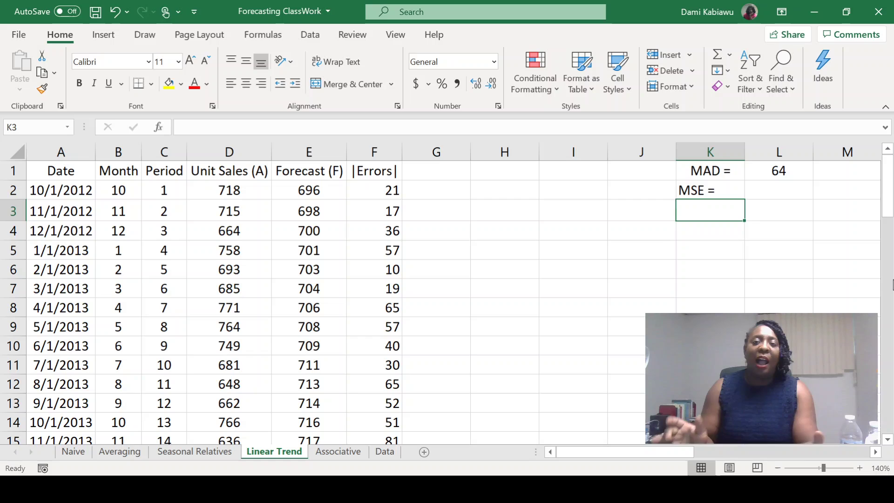
pyautogui.click(720, 170)
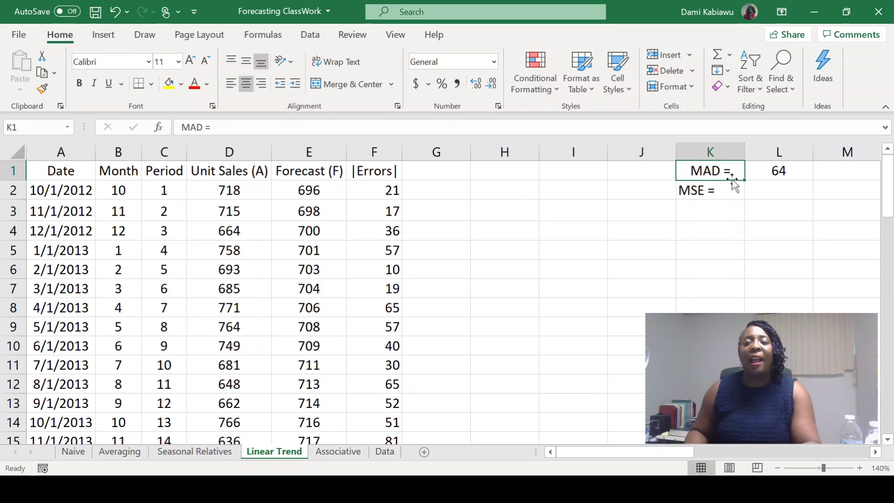
# Step: Copy the MAD = label's formatting onto the MSE = label in K2 with Format Painter
pyautogui.click(42, 89)
pyautogui.click(694, 189)
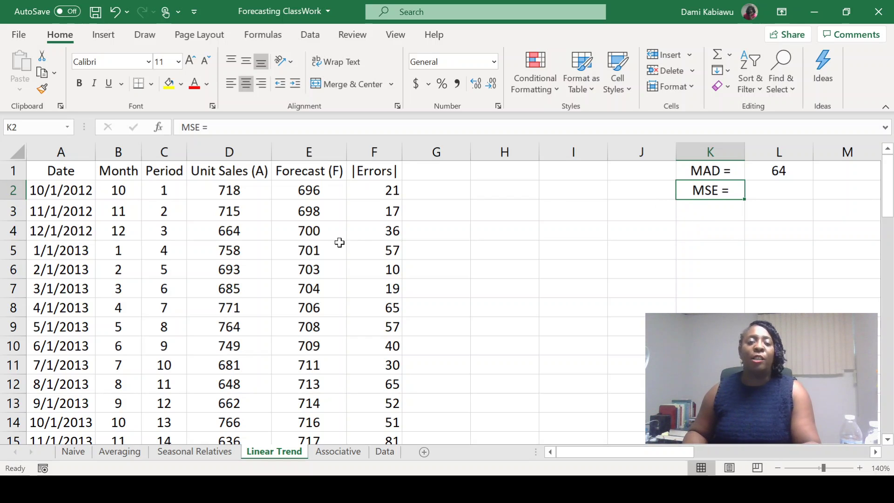
pyautogui.click(356, 193)
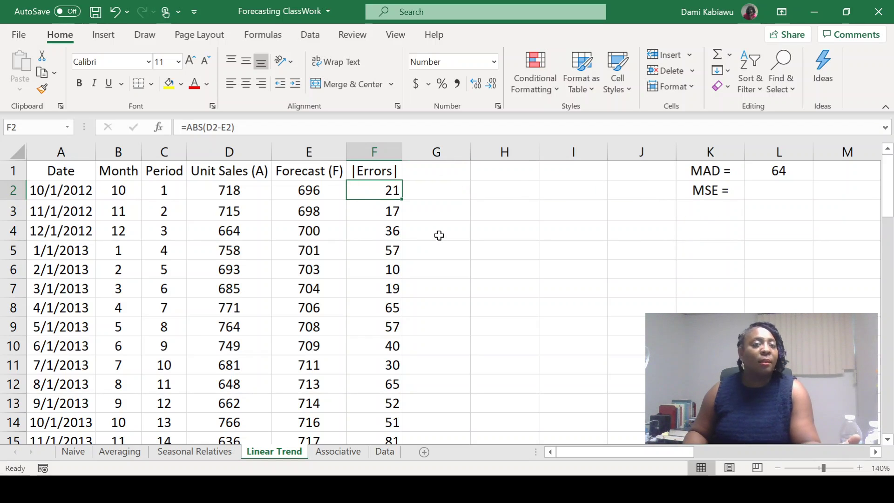
pyautogui.click(424, 169)
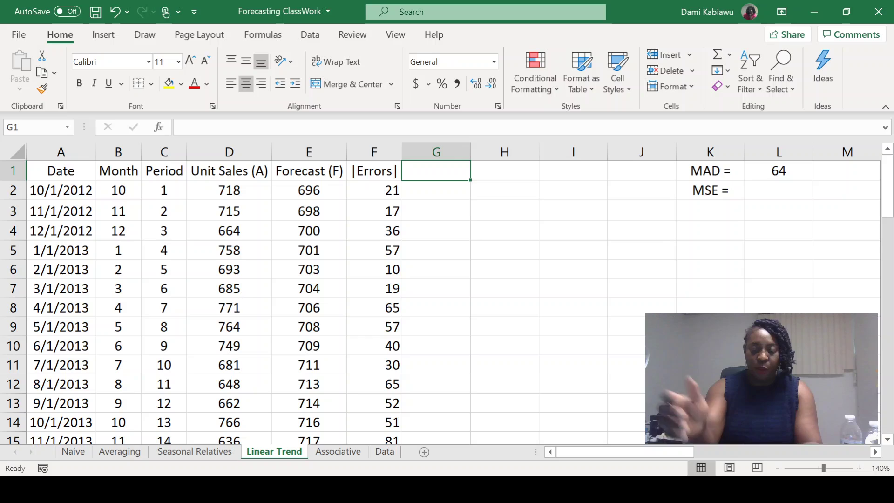
# Step: Type 'Error2' in G1 and format the 2 as a superscript
pyautogui.write('Error')
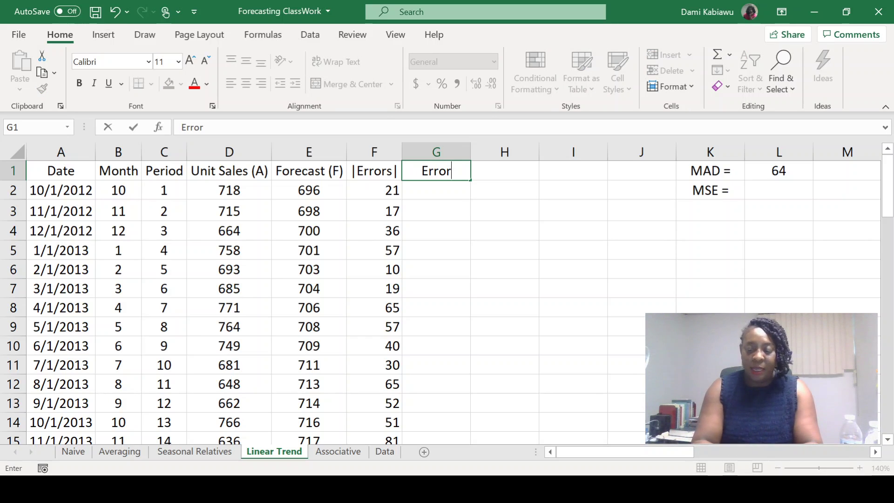
pyautogui.write('2')
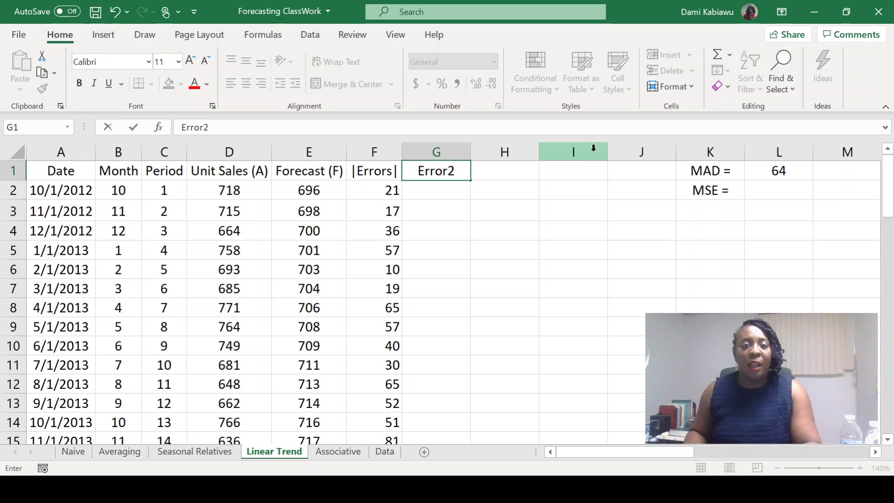
pyautogui.moveTo(450, 172); pyautogui.dragTo(456, 171)
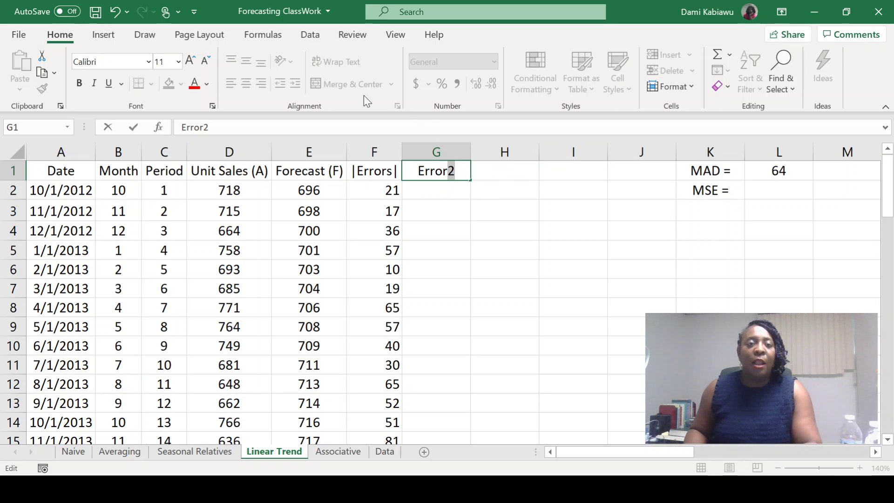
pyautogui.click(212, 106)
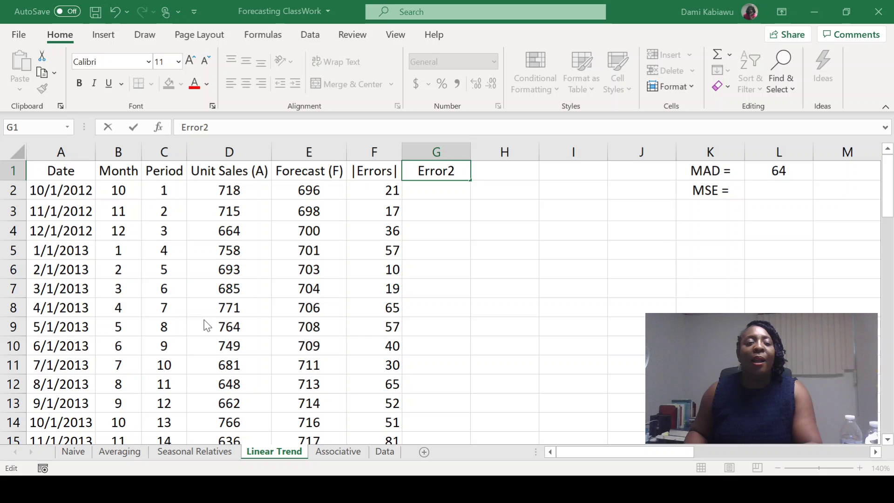
pyautogui.click(394, 454)
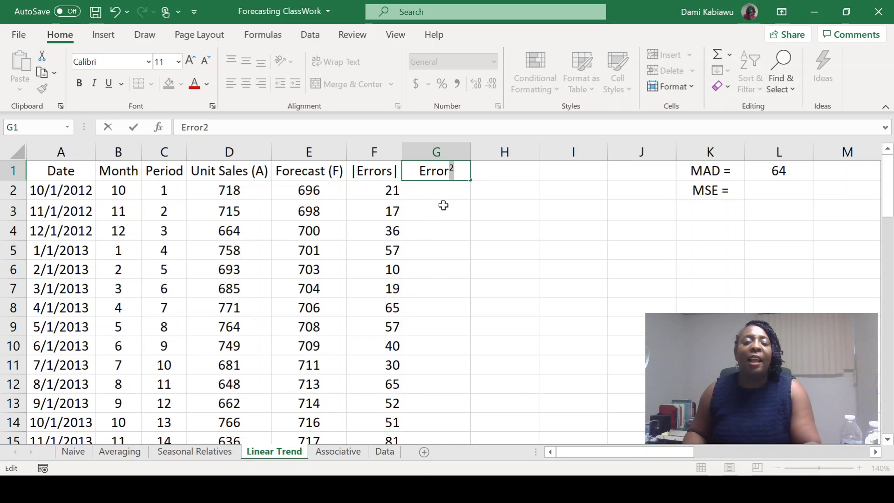
# Step: Enter =(D2-E2)^2 in G2 to square the period-1 forecast error
pyautogui.press('Return')
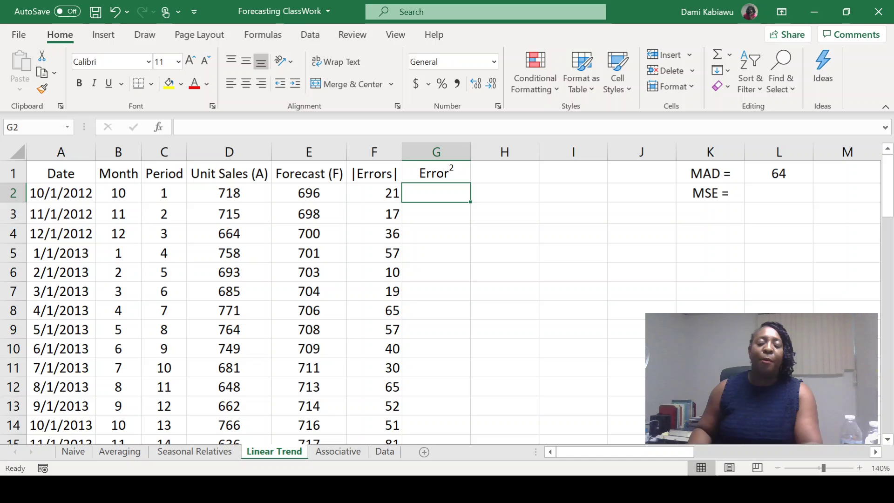
pyautogui.write('=(')
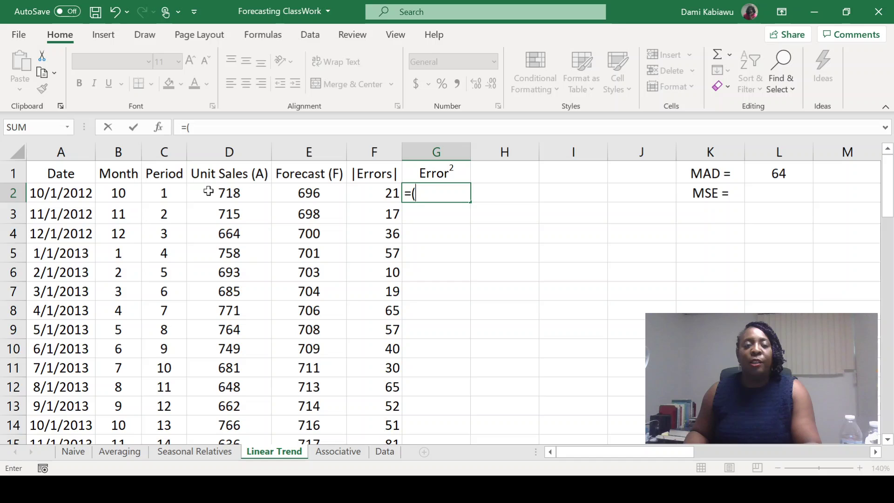
pyautogui.click(229, 193)
pyautogui.write('-')
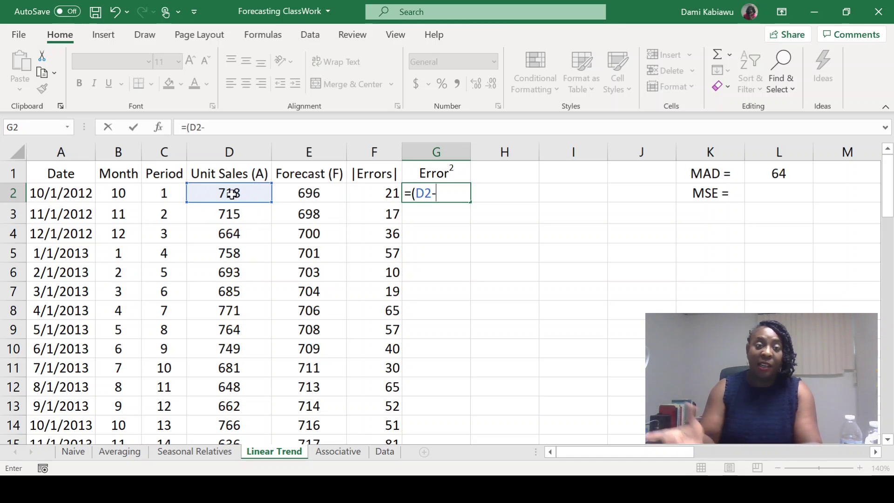
pyautogui.click(326, 193)
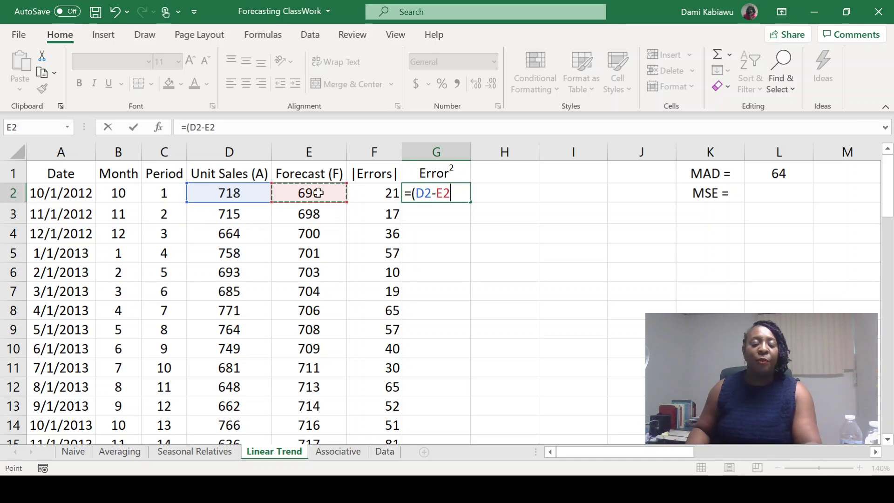
pyautogui.write(')^2')
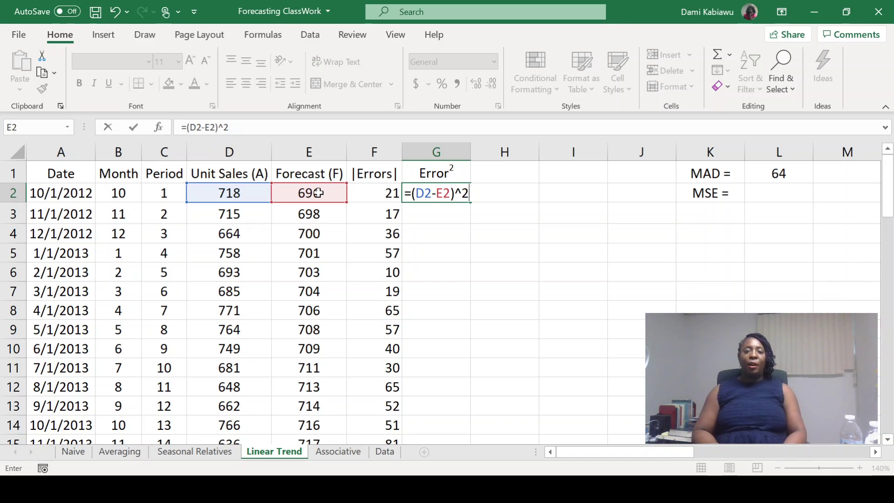
pyautogui.press('Return')
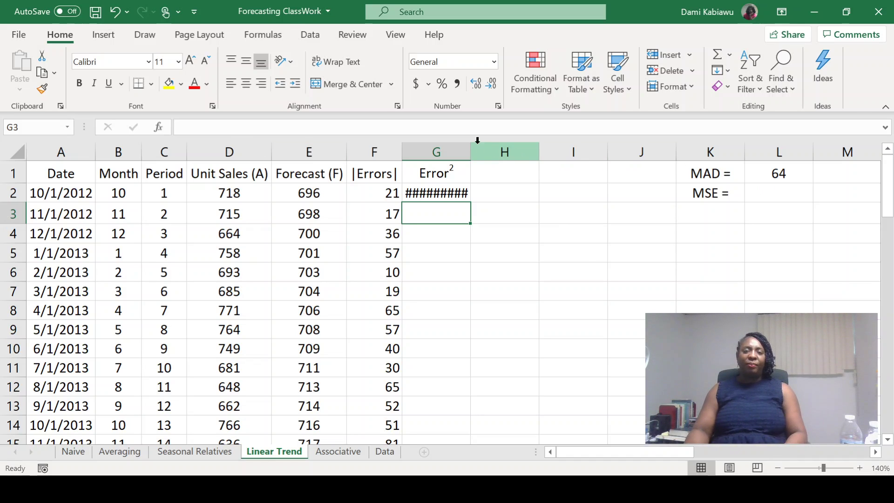
# Step: Reduce G2's decimals until it shows 445, then AutoFit column G to fit
pyautogui.click(455, 192)
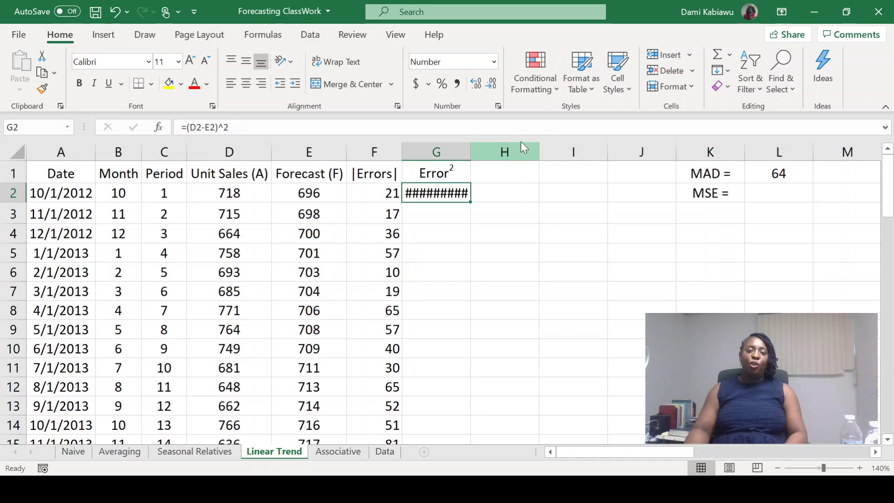
pyautogui.doubleClick(470, 148)
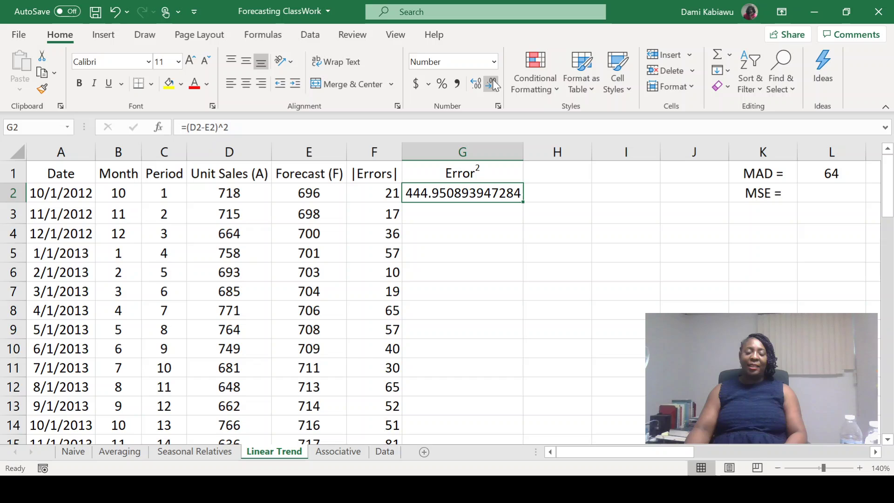
pyautogui.click(492, 83)
pyautogui.click(492, 84)
pyautogui.click(492, 84)
pyautogui.click(492, 84)
pyautogui.click(492, 84)
pyautogui.click(494, 85)
pyautogui.click(494, 85)
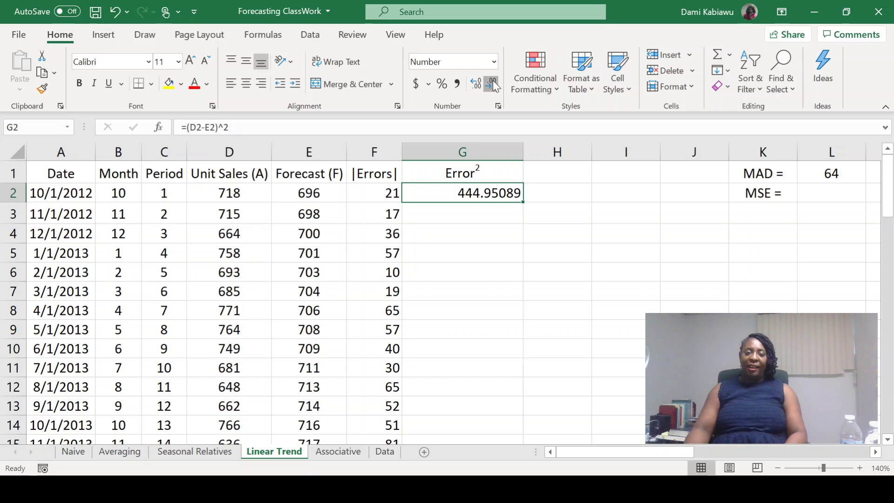
pyautogui.click(494, 85)
pyautogui.click(494, 85)
pyautogui.click(494, 85)
pyautogui.click(495, 85)
pyautogui.click(494, 85)
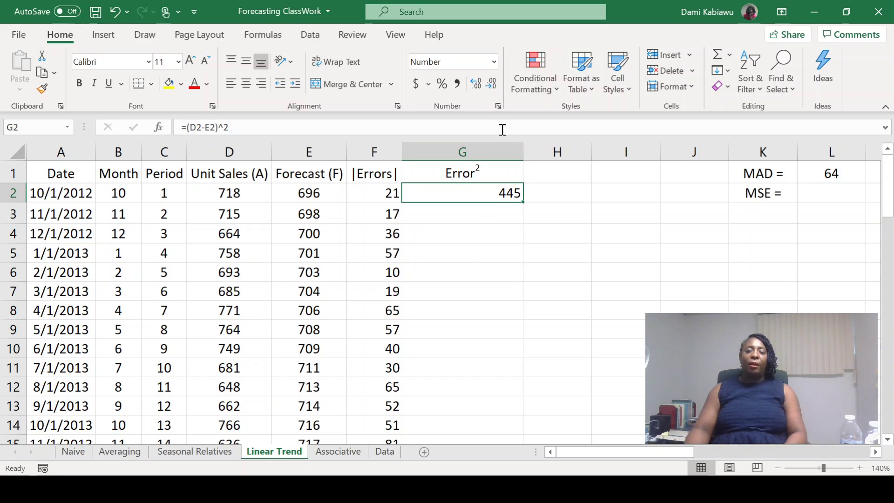
pyautogui.doubleClick(524, 150)
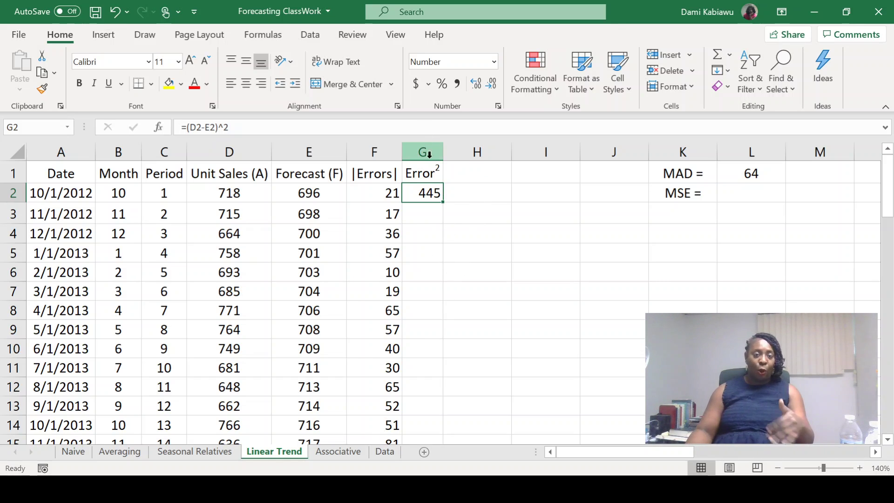
pyautogui.doubleClick(432, 196)
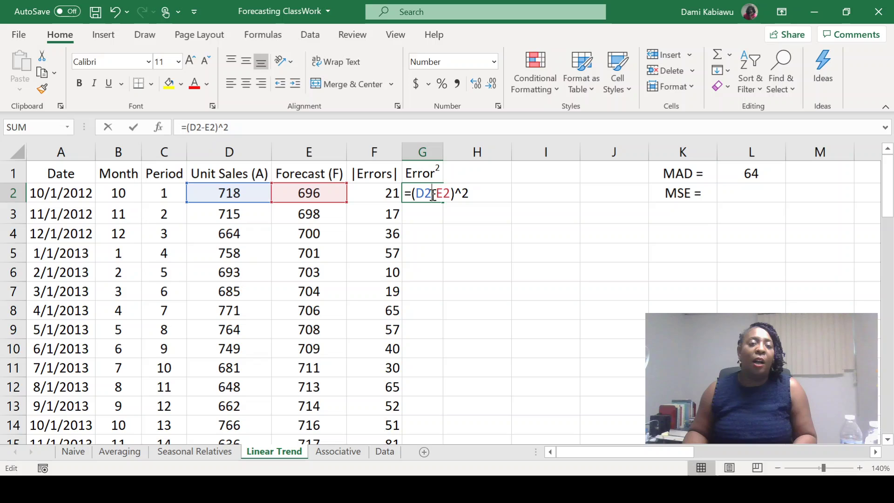
pyautogui.press('Return')
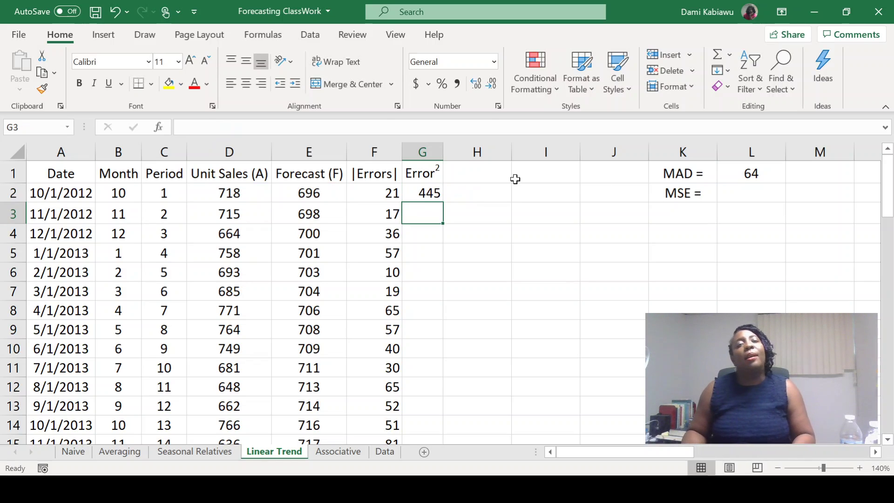
# Step: Fill the Error² formula down to G60 and AutoFit column G to clear #####
pyautogui.click(428, 191)
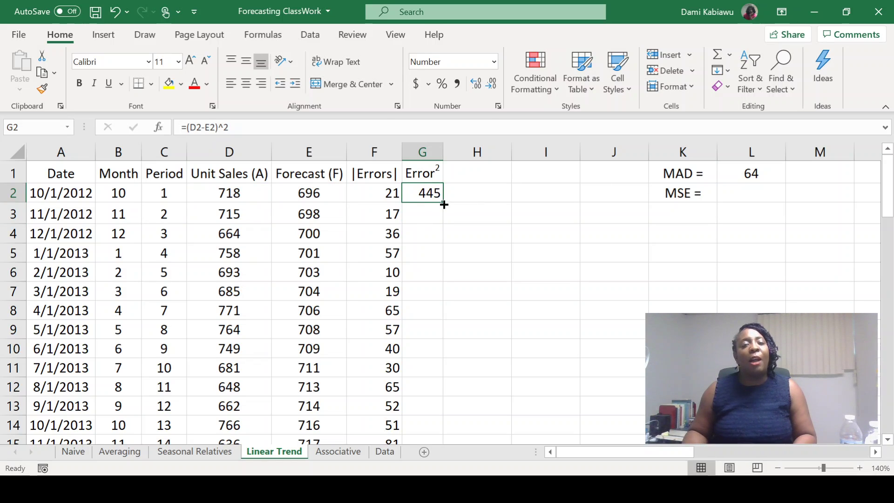
pyautogui.doubleClick(444, 205)
pyautogui.scroll(-5, 447, 312)
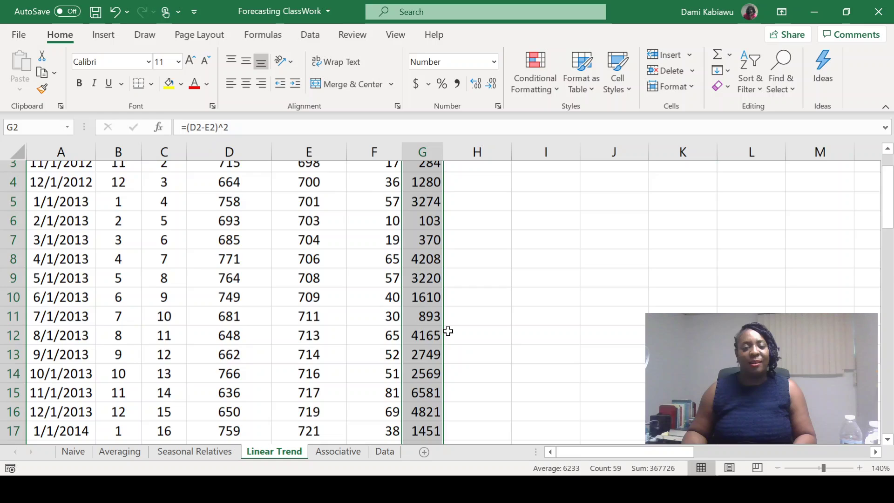
pyautogui.scroll(-7, 448, 331)
pyautogui.scroll(1, 448, 331)
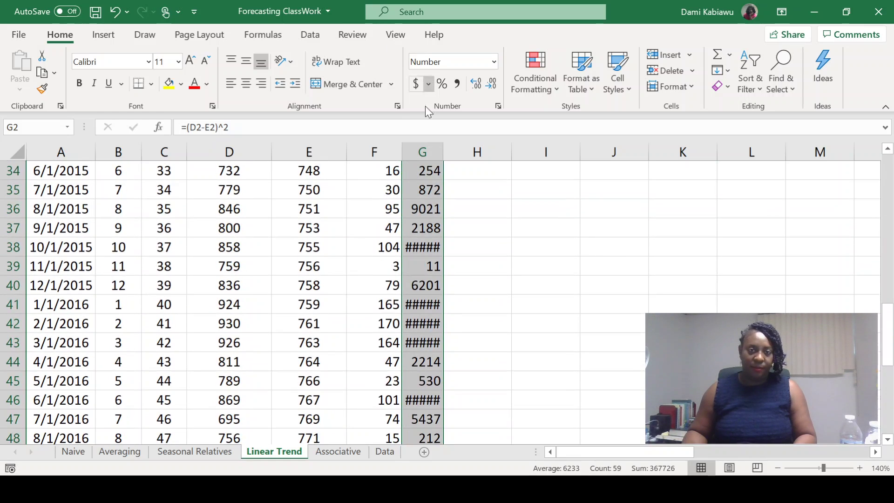
pyautogui.doubleClick(441, 151)
# Step: Spot-check the error values and formulas in rows 39, 59 and 60
pyautogui.scroll(-6, 431, 292)
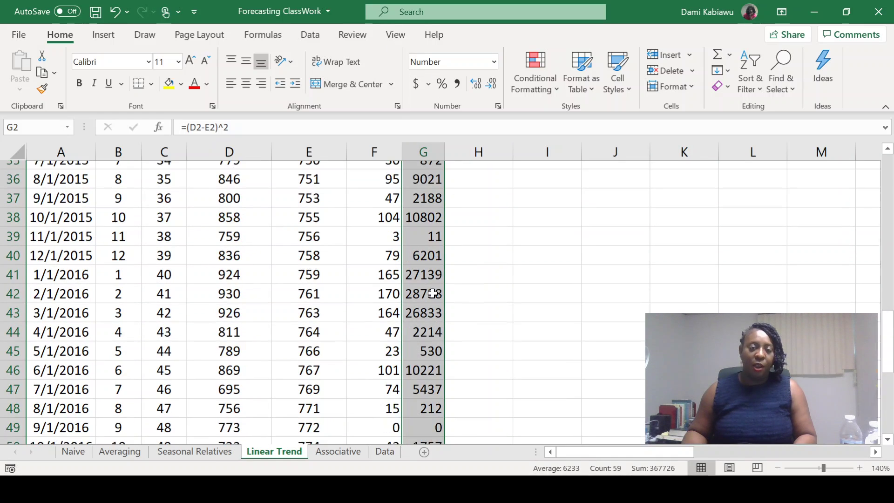
pyautogui.click(421, 305)
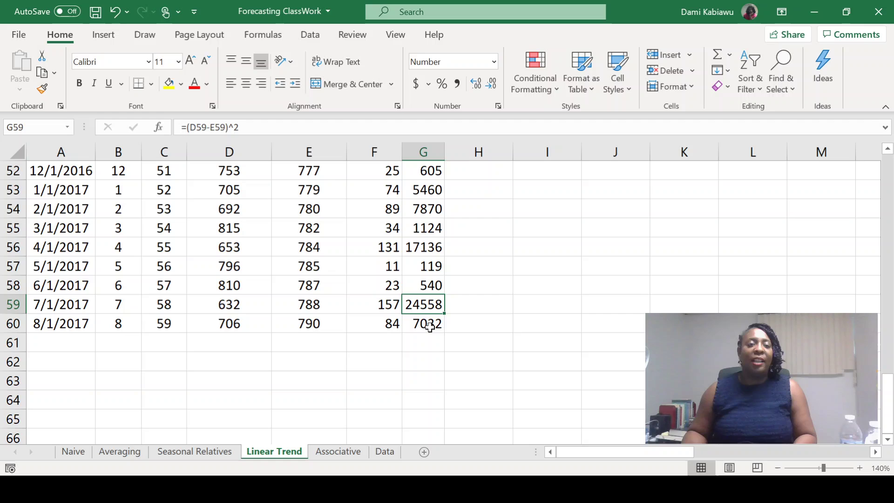
pyautogui.click(429, 326)
pyautogui.doubleClick(430, 326)
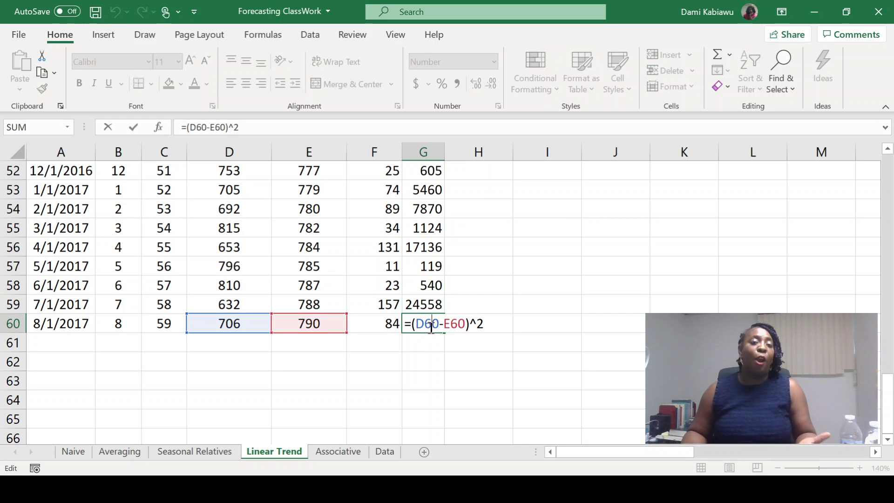
pyautogui.press('Return')
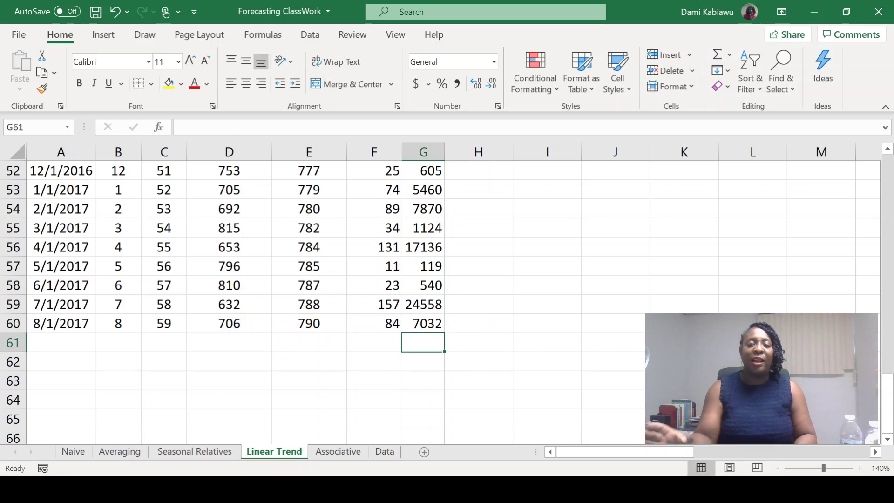
pyautogui.click(385, 306)
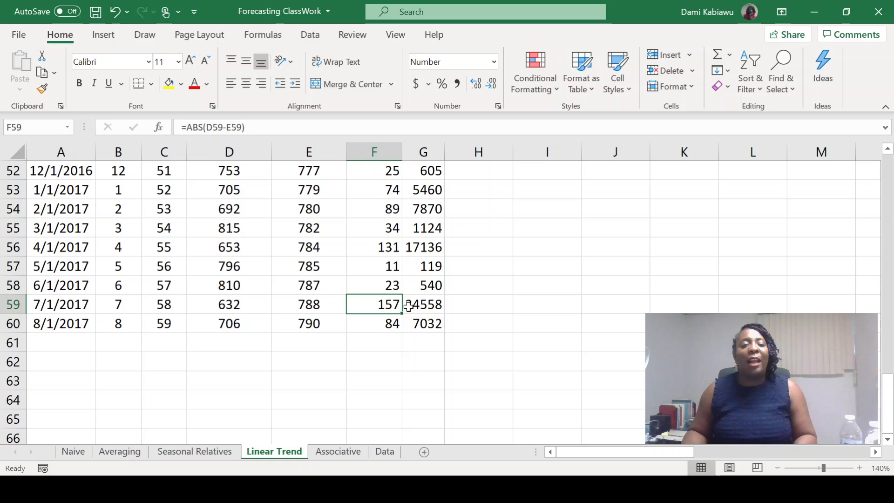
pyautogui.click(423, 306)
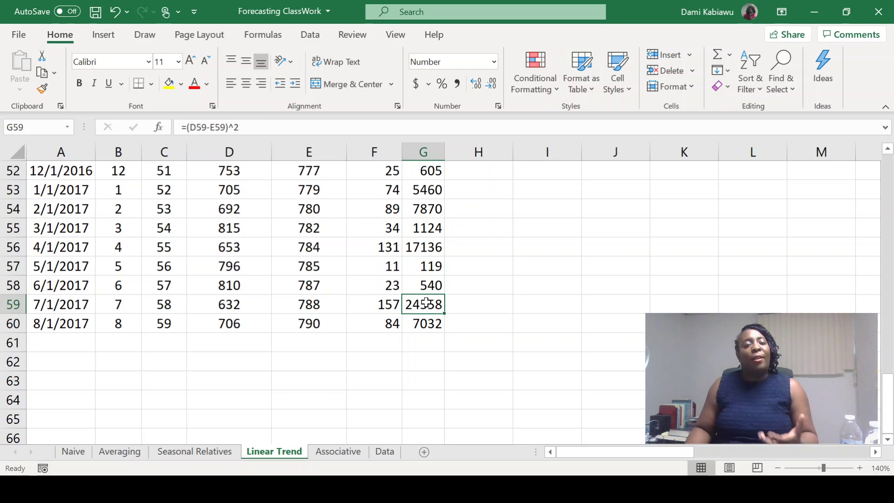
pyautogui.scroll(2, 442, 302)
pyautogui.scroll(3, 443, 301)
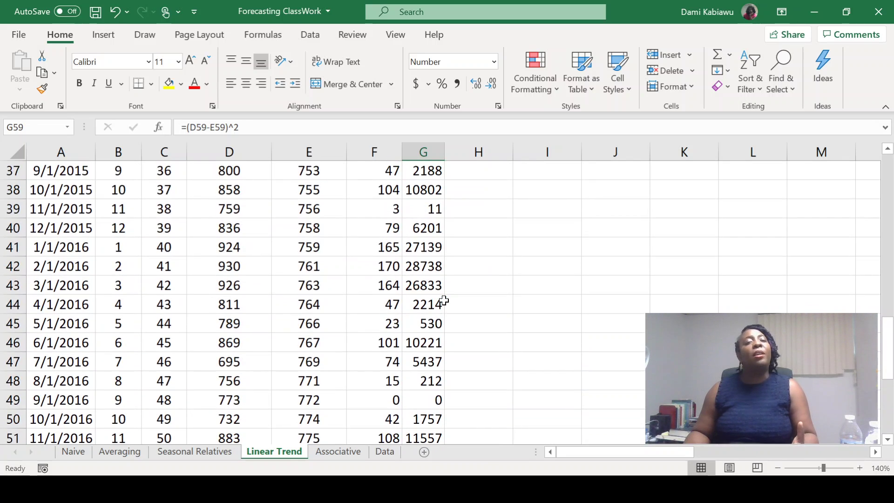
pyautogui.scroll(3, 444, 298)
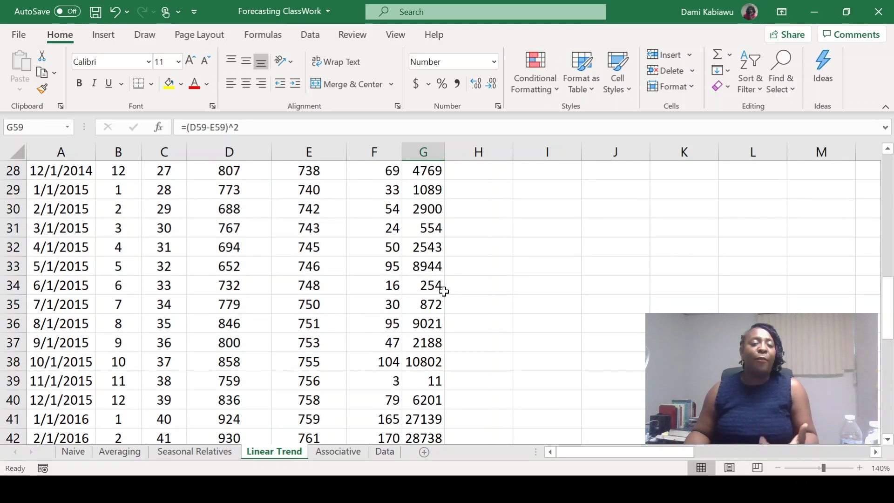
pyautogui.click(387, 385)
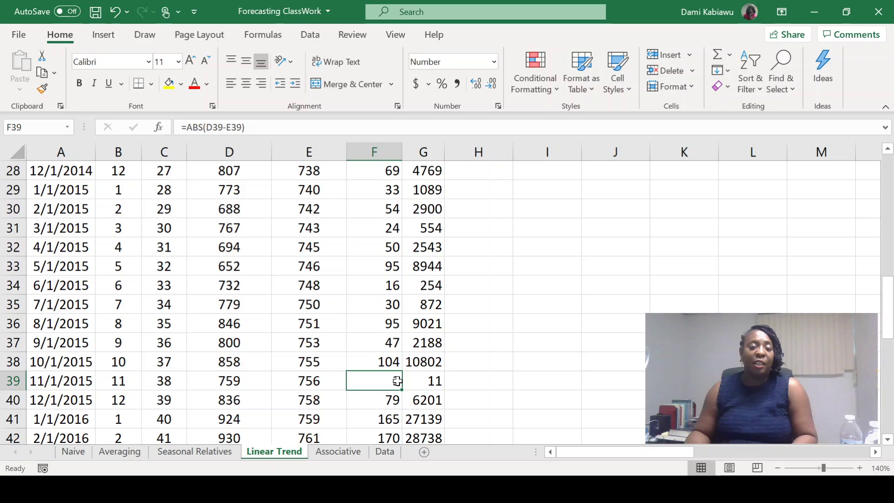
pyautogui.click(422, 383)
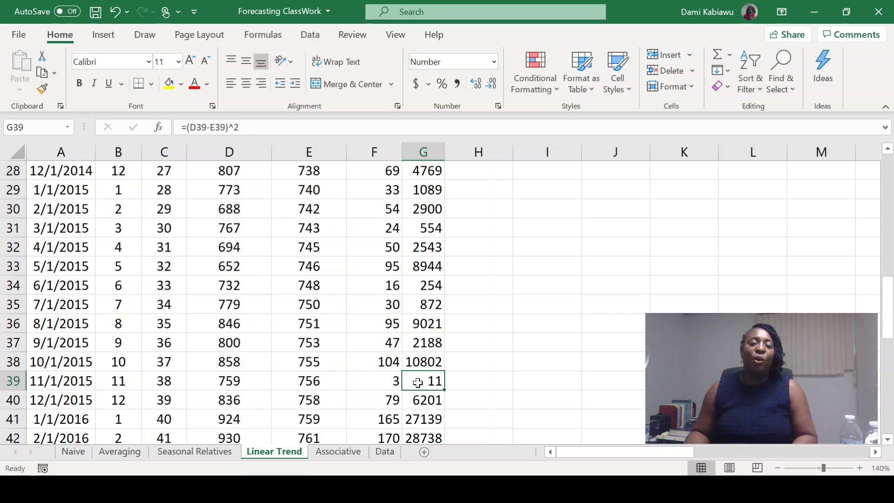
pyautogui.scroll(9, 484, 381)
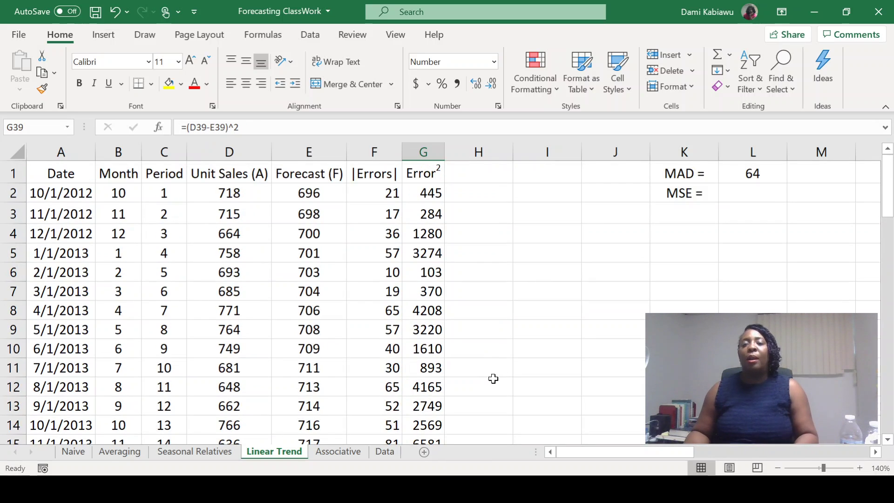
pyautogui.click(748, 196)
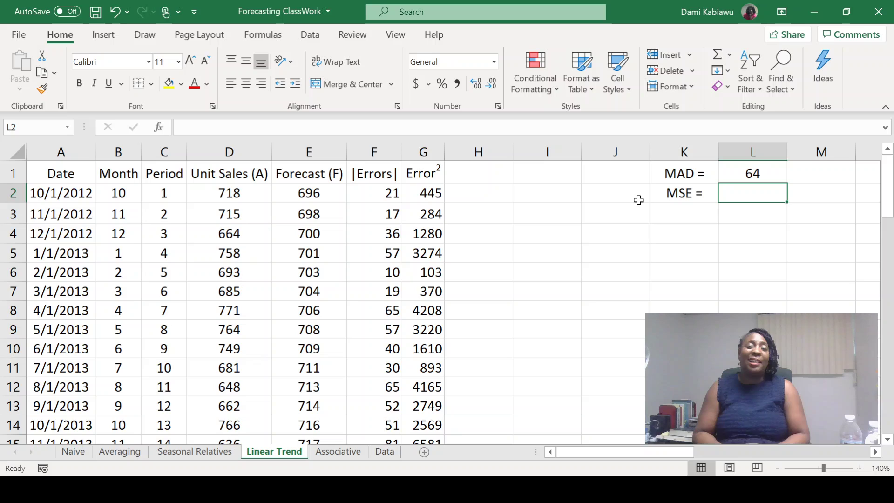
# Step: Label K3 'n' and enter =COUNT(G2:G60) in L3, returning 59
pyautogui.click(710, 211)
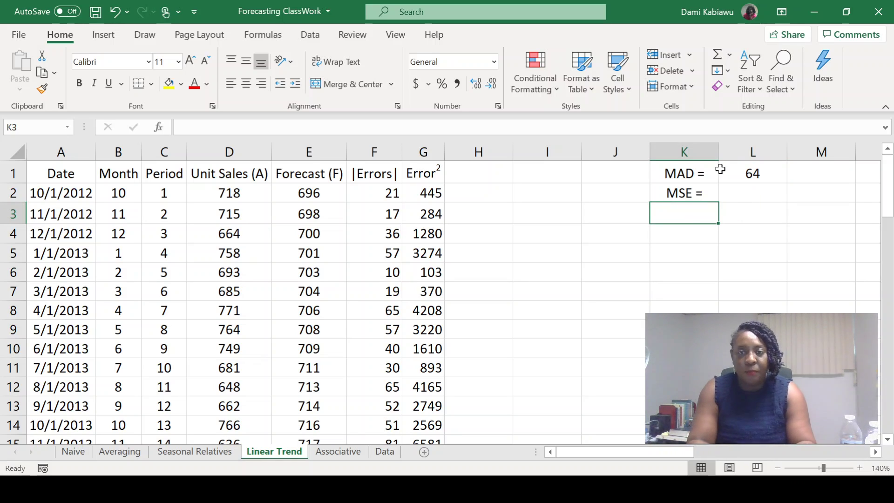
pyautogui.write('n')
pyautogui.press('Tab')
pyautogui.write('=')
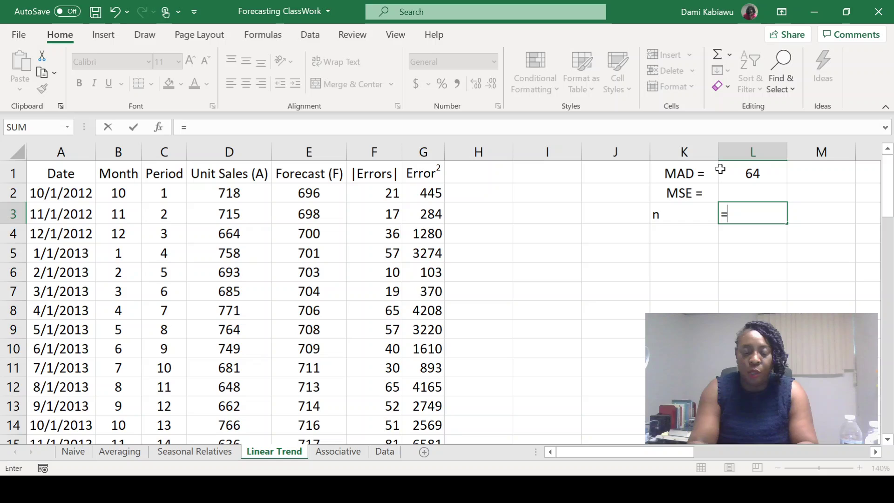
pyautogui.write('coun')
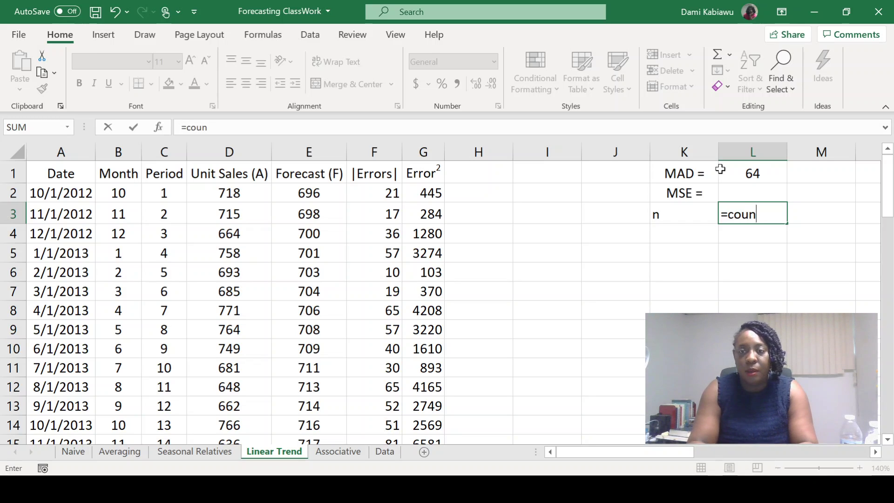
pyautogui.write('t(')
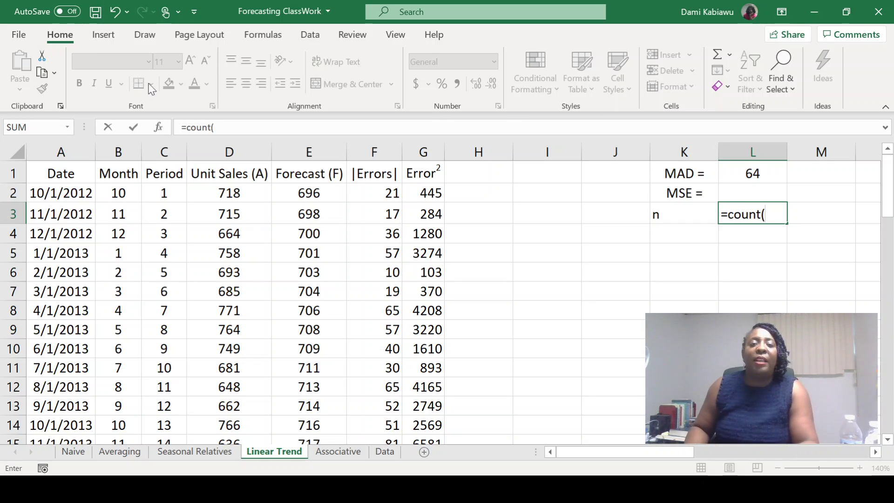
pyautogui.click(423, 193)
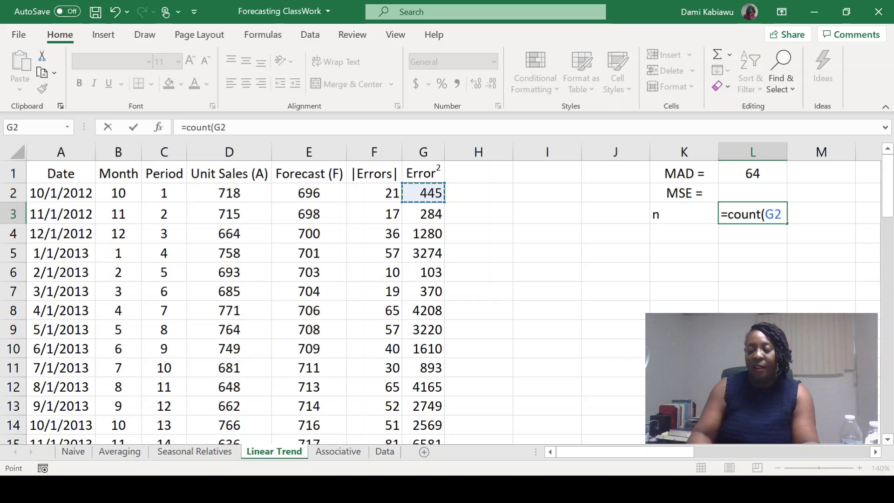
pyautogui.hotkey('ctrl', 'shift', 'Down')
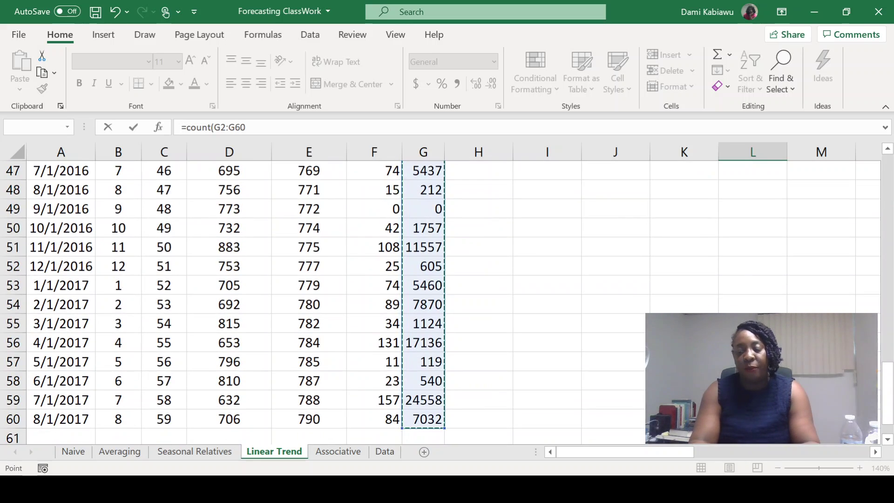
pyautogui.press('Return')
pyautogui.scroll(3, 463, 315)
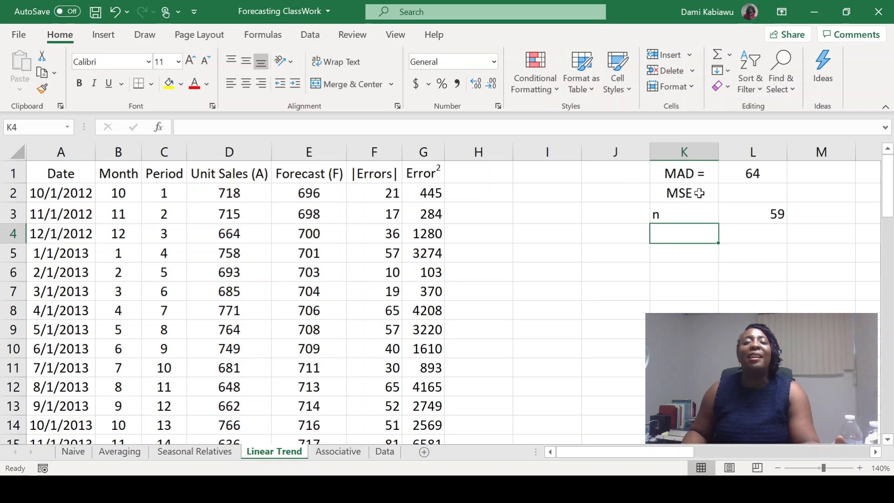
# Step: Enter =FORMULATEXT(L1) in M1 to display the MAD formula as text
pyautogui.click(836, 180)
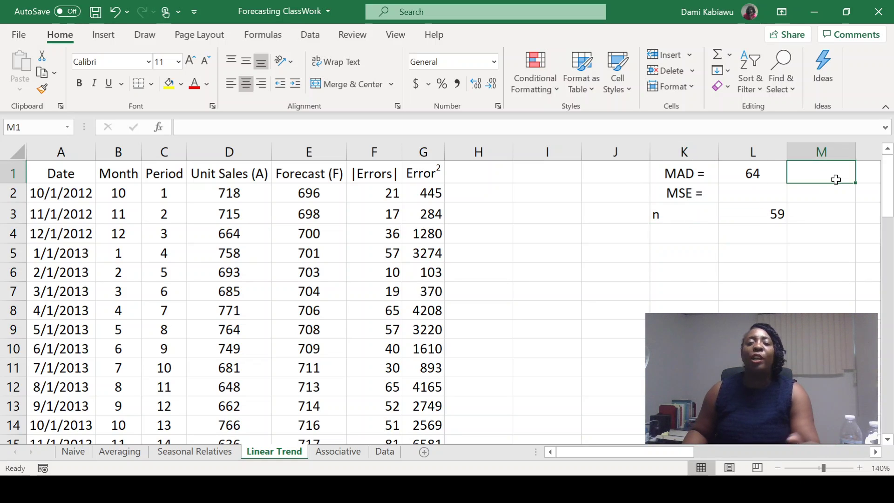
pyautogui.write('=')
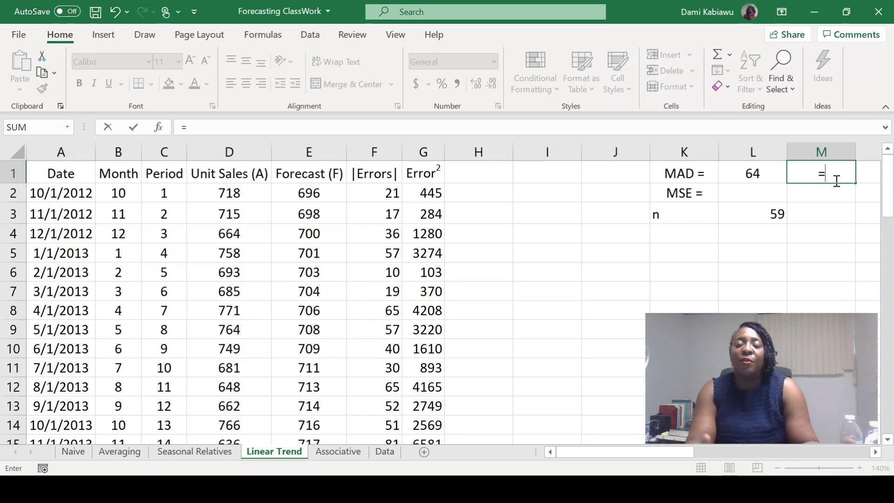
pyautogui.write('form')
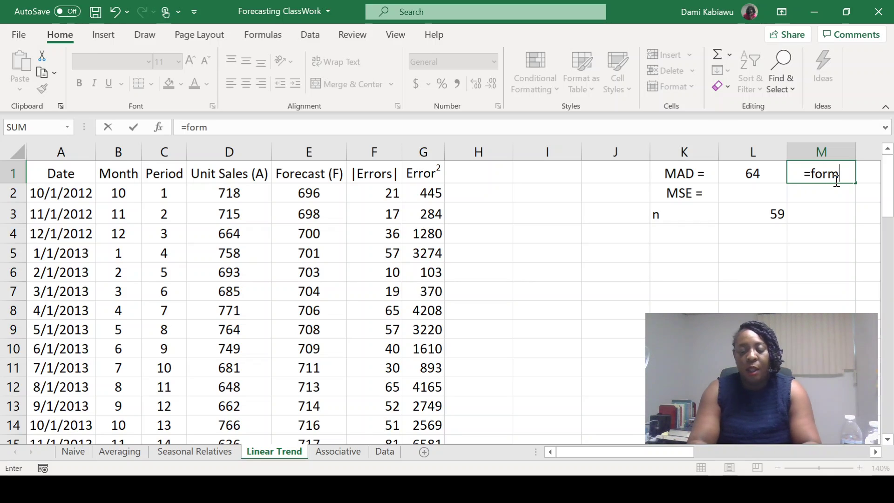
pyautogui.write('ulat')
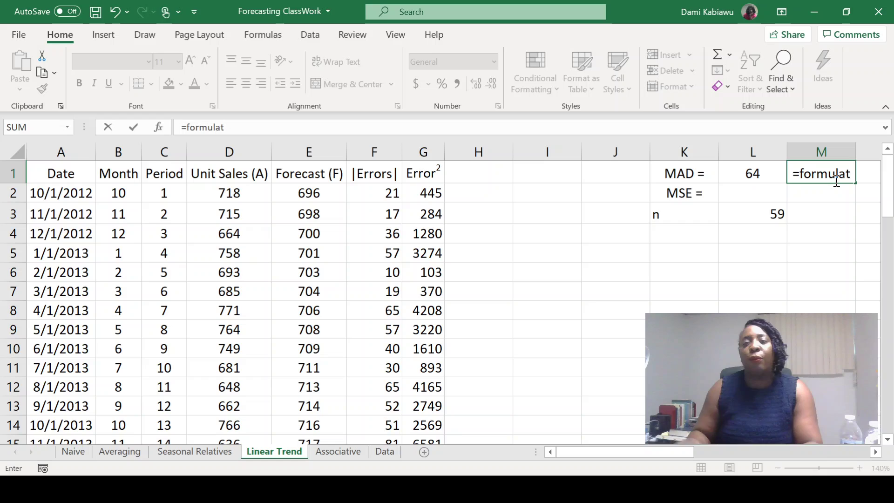
pyautogui.press('Tab')
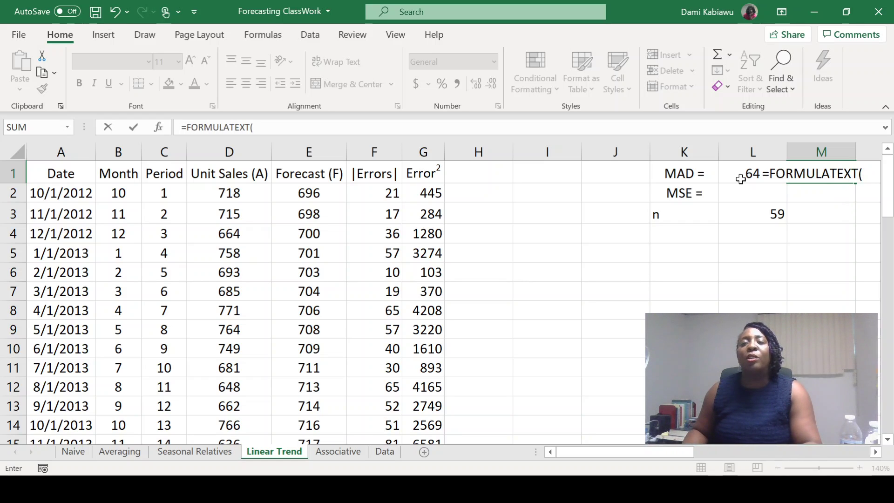
pyautogui.click(741, 175)
pyautogui.press('Return')
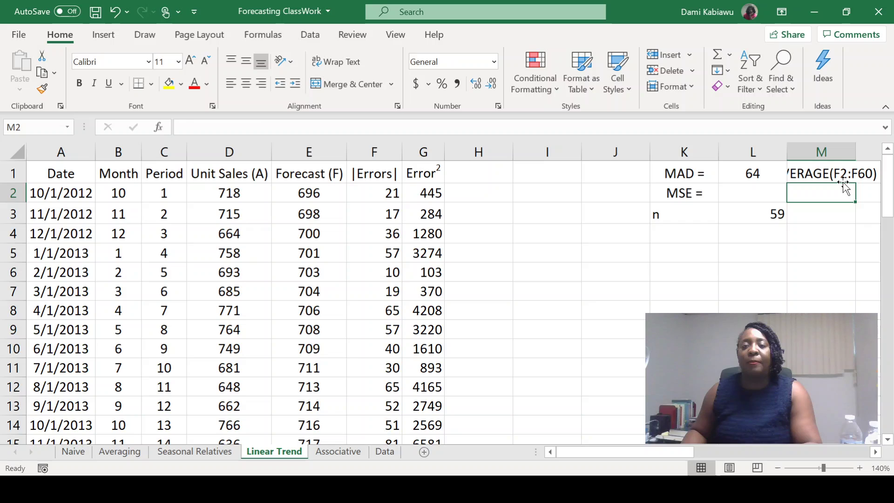
# Step: Left-align M1 and fill the FORMULATEXT formula down to M3
pyautogui.click(804, 170)
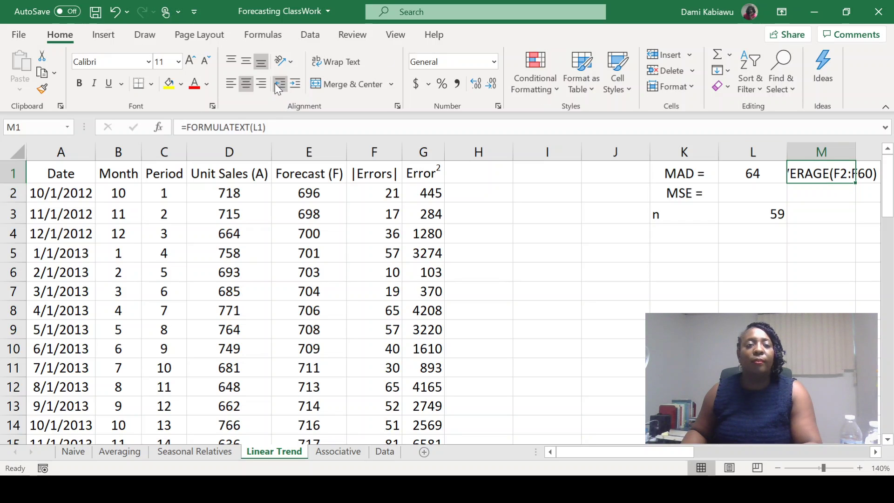
pyautogui.click(233, 87)
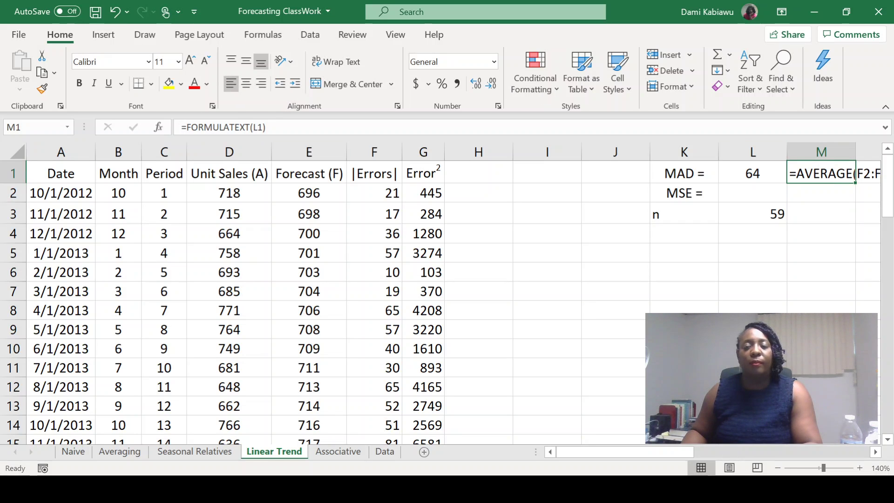
pyautogui.click(875, 452)
pyautogui.click(818, 247)
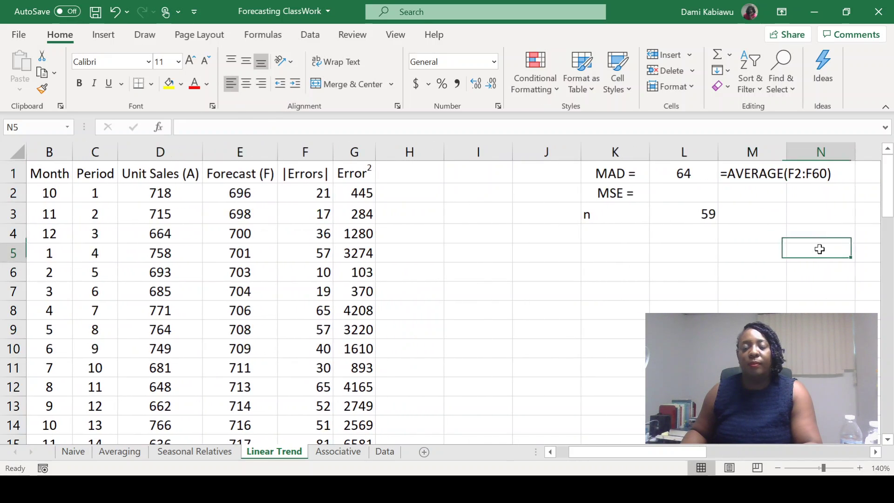
pyautogui.click(769, 173)
pyautogui.moveTo(786, 183); pyautogui.dragTo(786, 224)
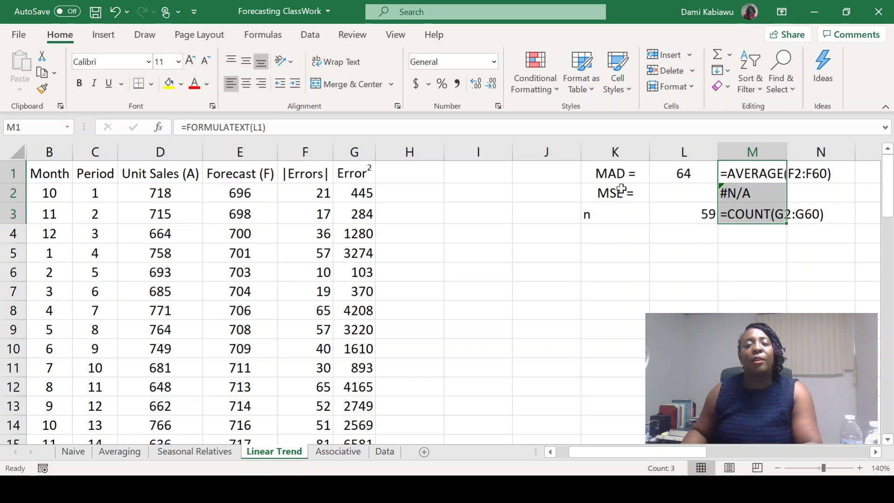
pyautogui.moveTo(621, 192); pyautogui.dragTo(679, 193)
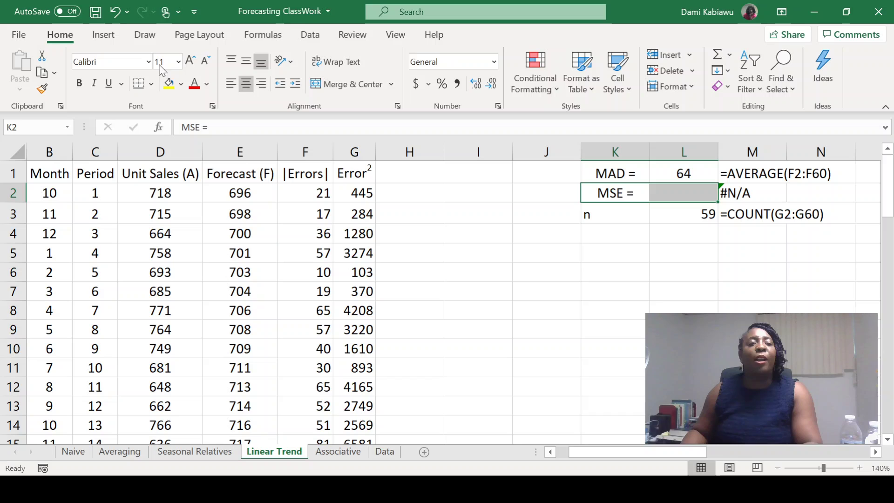
# Step: Paint the MSE row, MAD value and MSE label formatting onto K3, L2:L5 and K3:K7
pyautogui.click(42, 88)
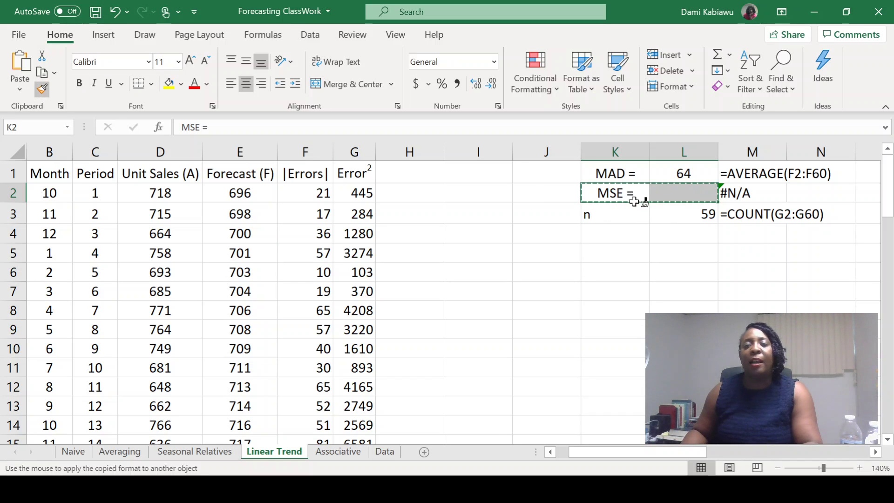
pyautogui.click(604, 217)
pyautogui.click(661, 174)
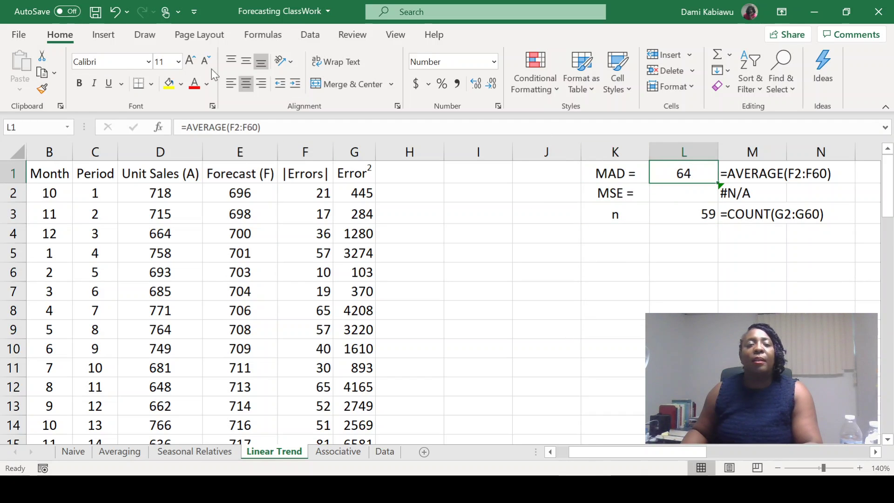
pyautogui.click(42, 88)
pyautogui.moveTo(683, 195); pyautogui.dragTo(685, 259)
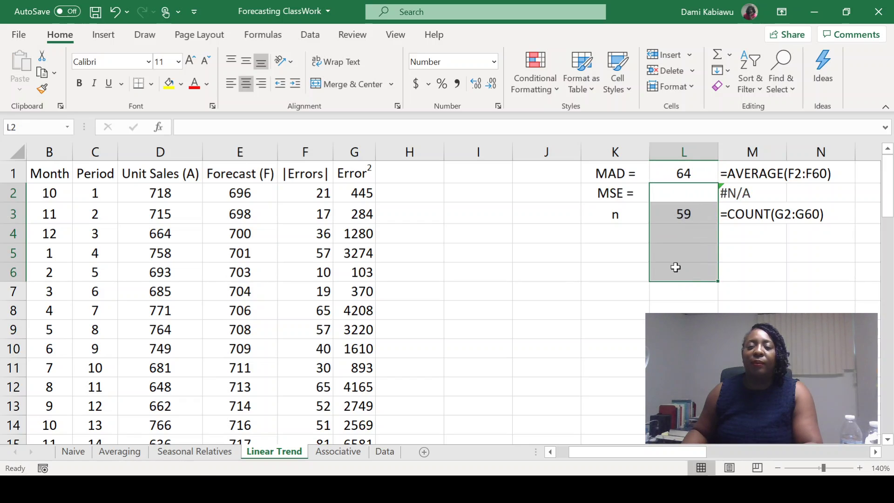
pyautogui.click(614, 193)
pyautogui.click(42, 89)
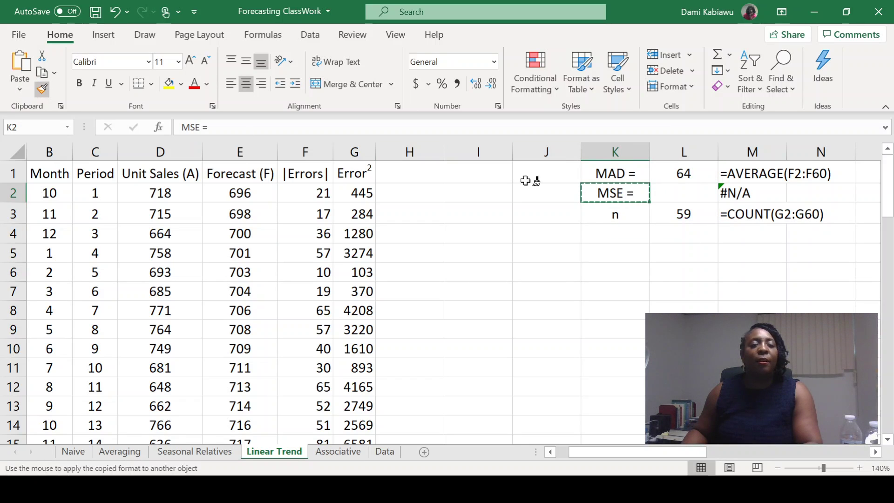
pyautogui.moveTo(638, 217); pyautogui.dragTo(634, 301)
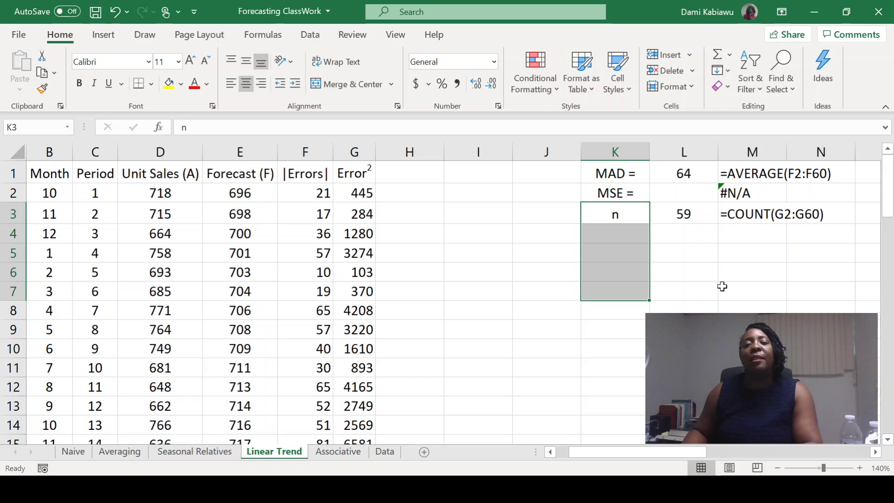
# Step: Add the label MAPE in cell K4
pyautogui.click(725, 277)
pyautogui.click(606, 237)
pyautogui.write('MA')
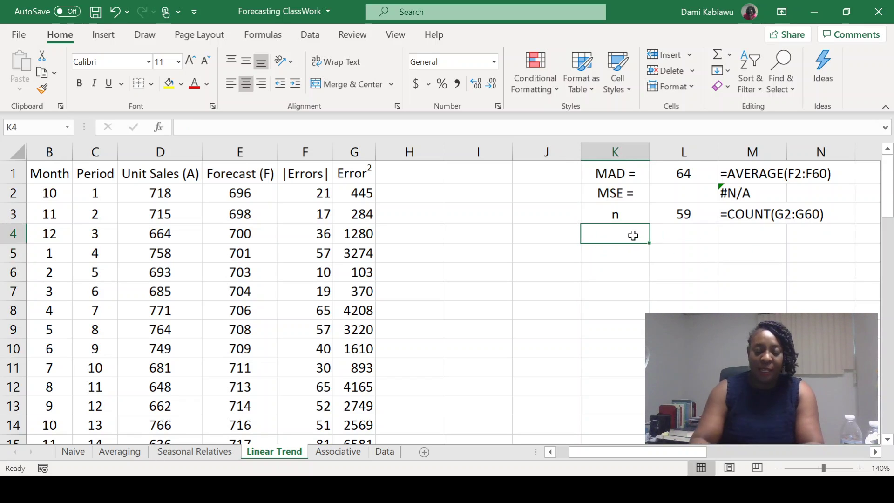
pyautogui.write('PE')
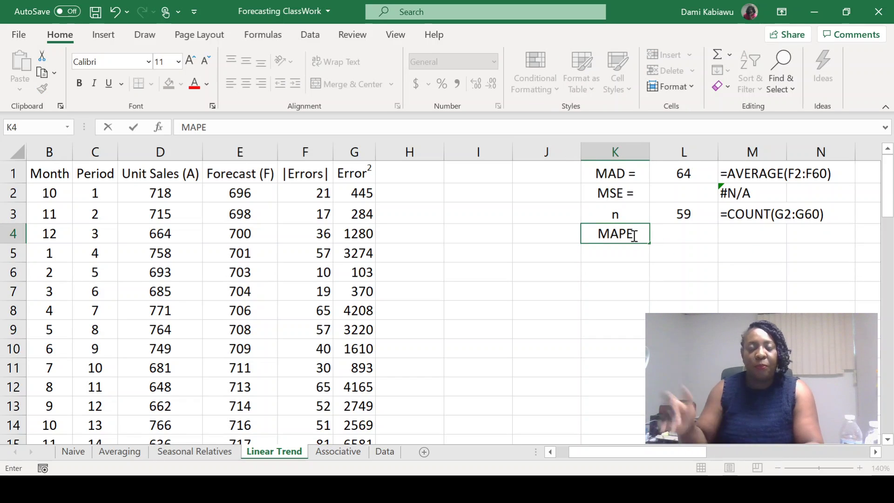
# Step: Enter =SUM(G2:G60)/(L3-1) in L2 so MSE shows 6340
pyautogui.click(691, 188)
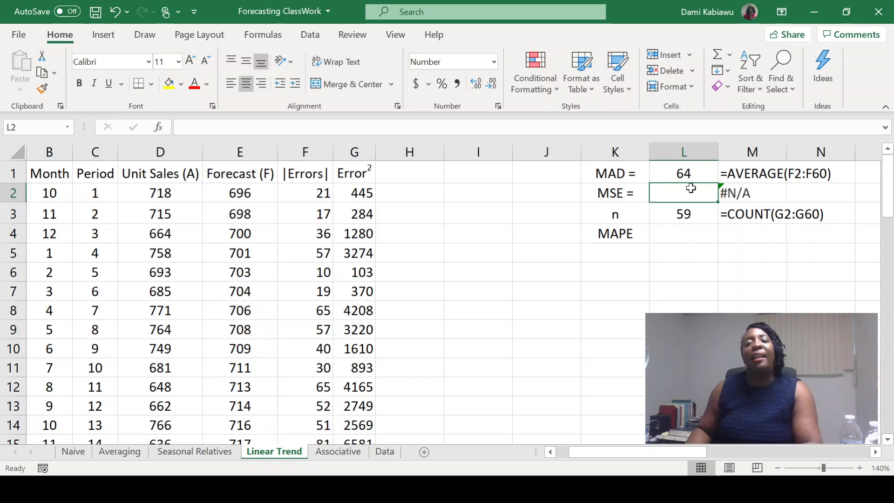
pyautogui.write('=sum')
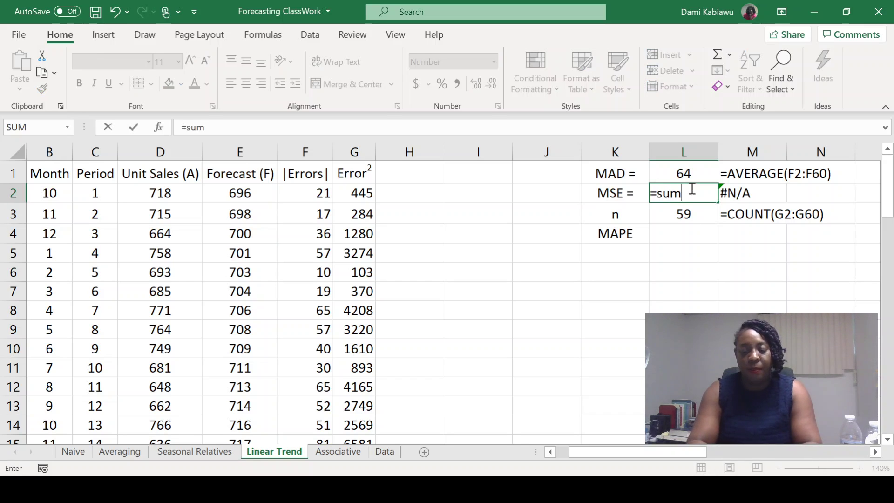
pyautogui.write('(')
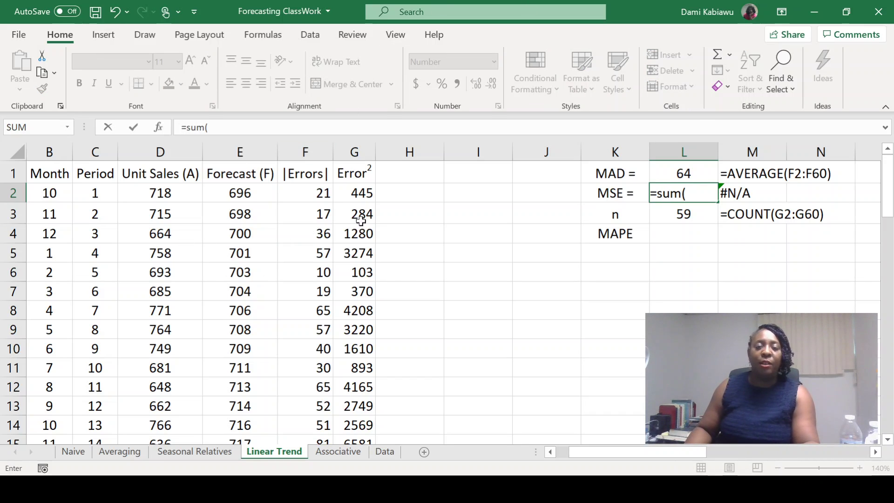
pyautogui.click(361, 192)
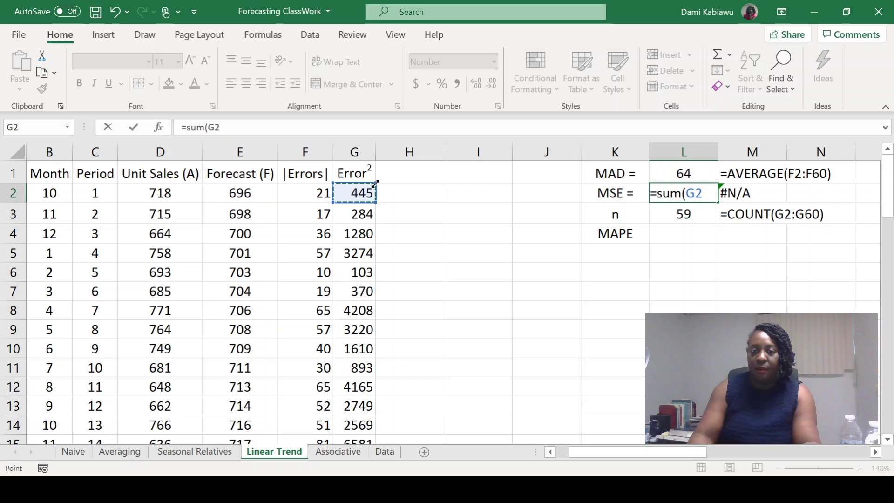
pyautogui.hotkey('ctrl', 'shift', 'Down')
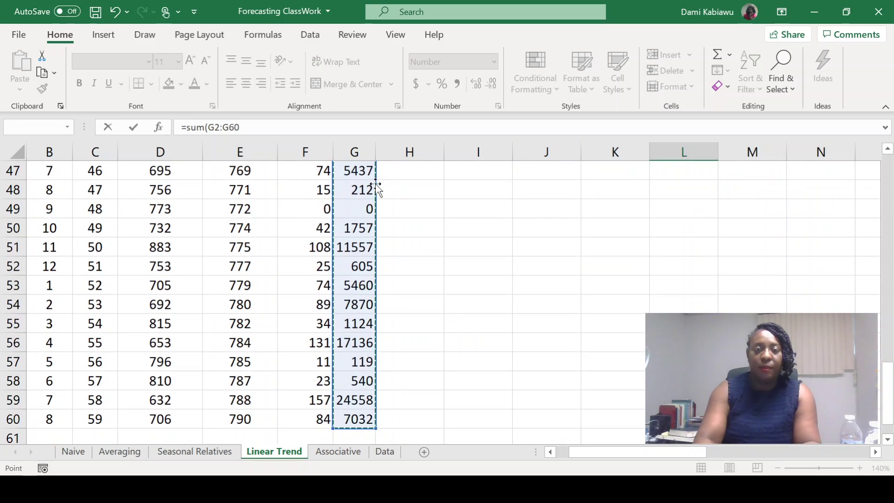
pyautogui.write(')')
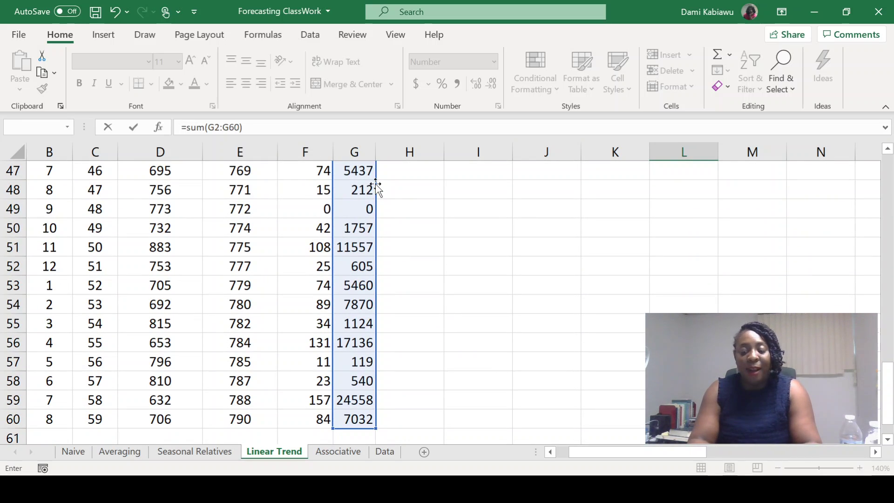
pyautogui.write('/')
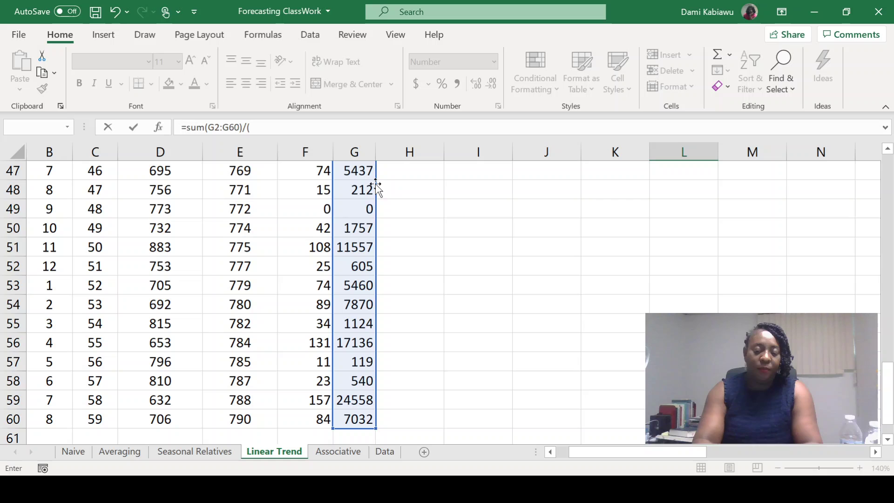
pyautogui.write('(')
pyautogui.scroll(10, 619, 261)
pyautogui.scroll(5, 624, 253)
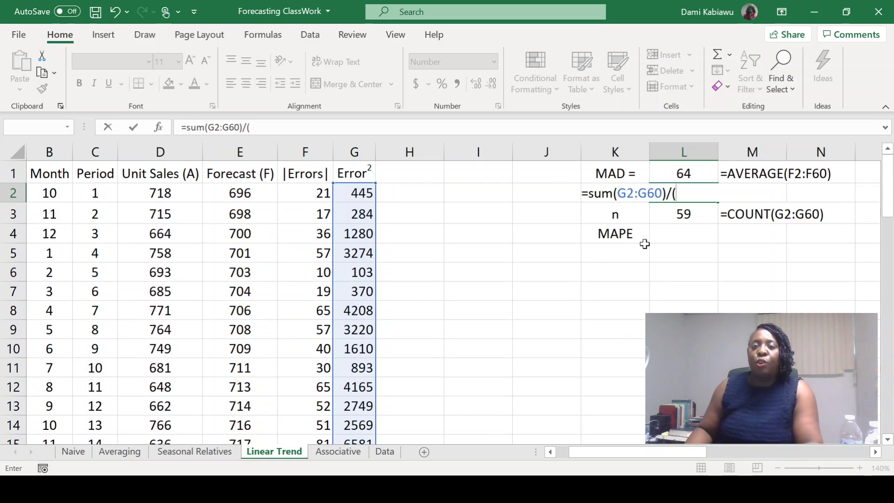
pyautogui.click(697, 214)
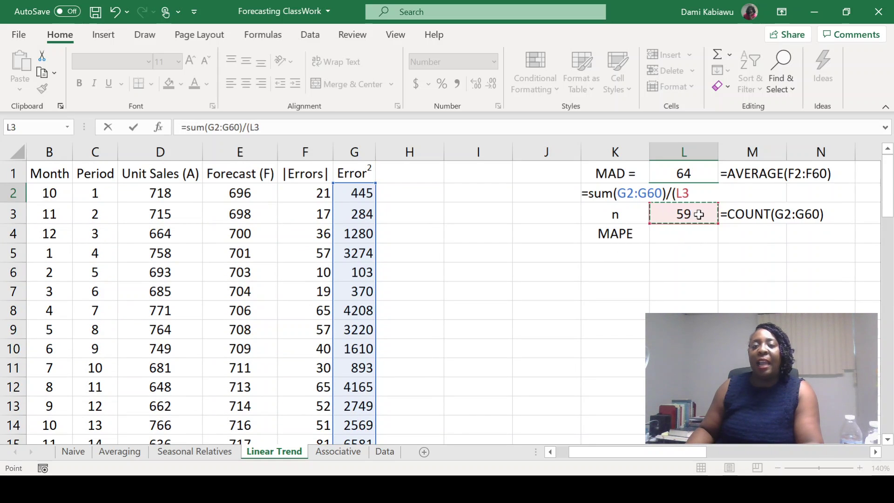
pyautogui.write('-1')
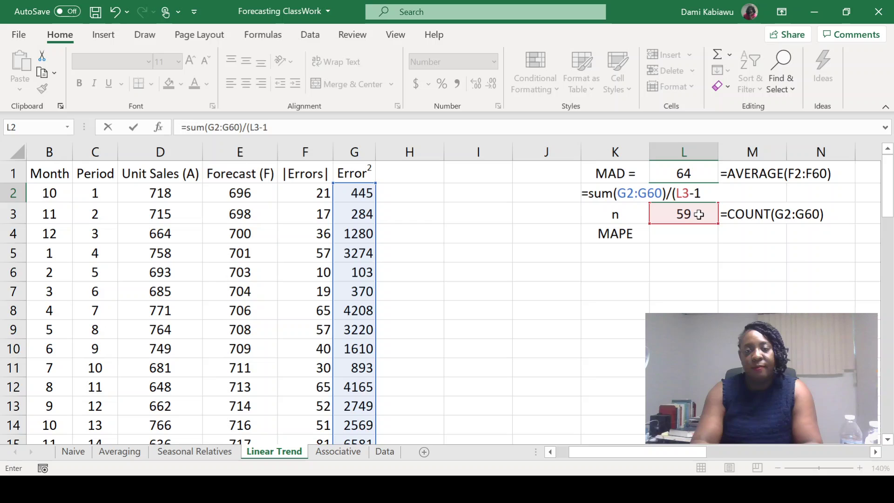
pyautogui.write(')')
pyautogui.press('Return')
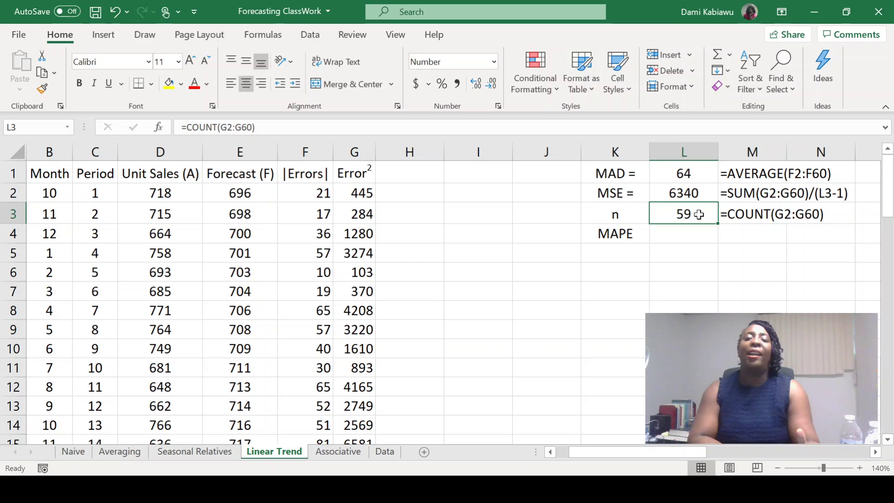
pyautogui.click(408, 176)
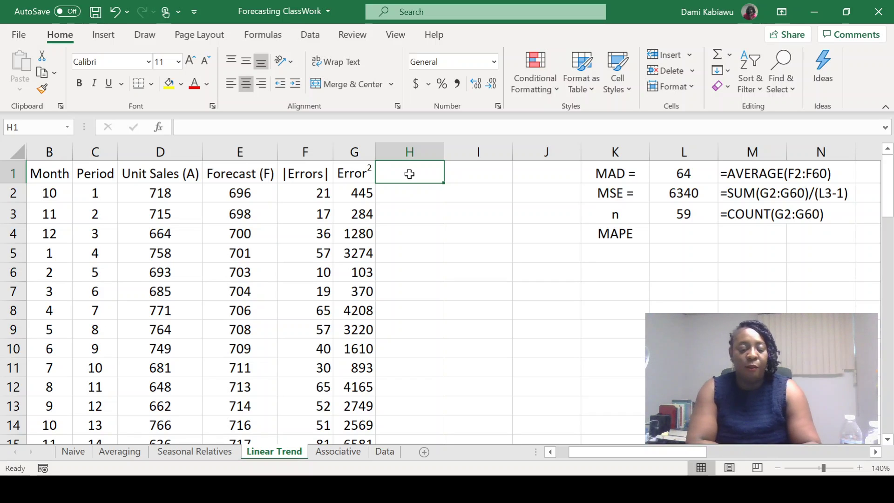
# Step: Enter the heading 'Percent Error' in cell H1
pyautogui.write('Perc')
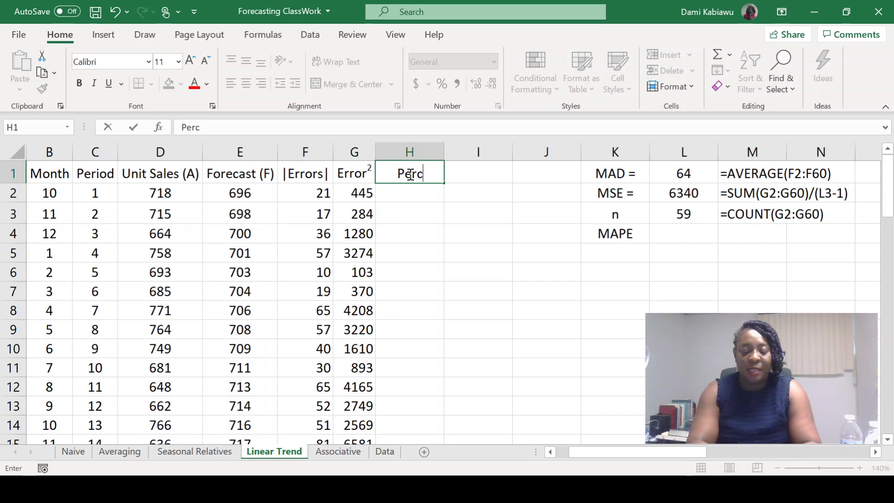
pyautogui.write('ent')
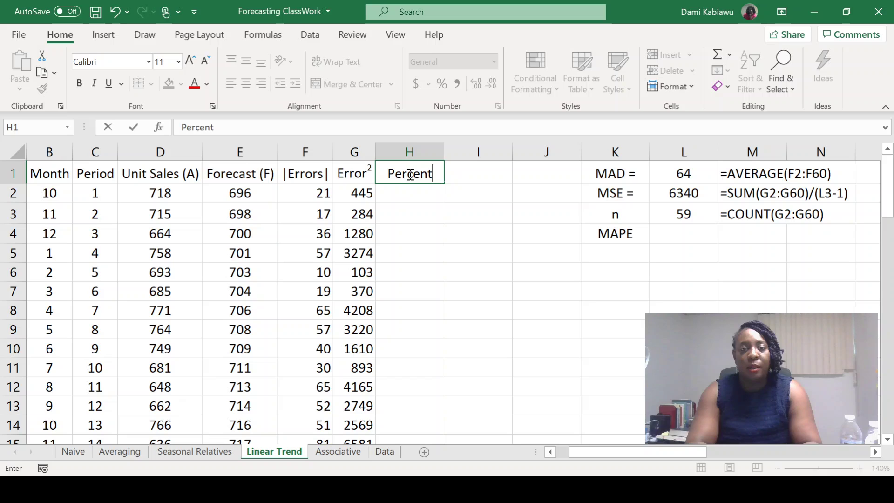
pyautogui.write(' Error')
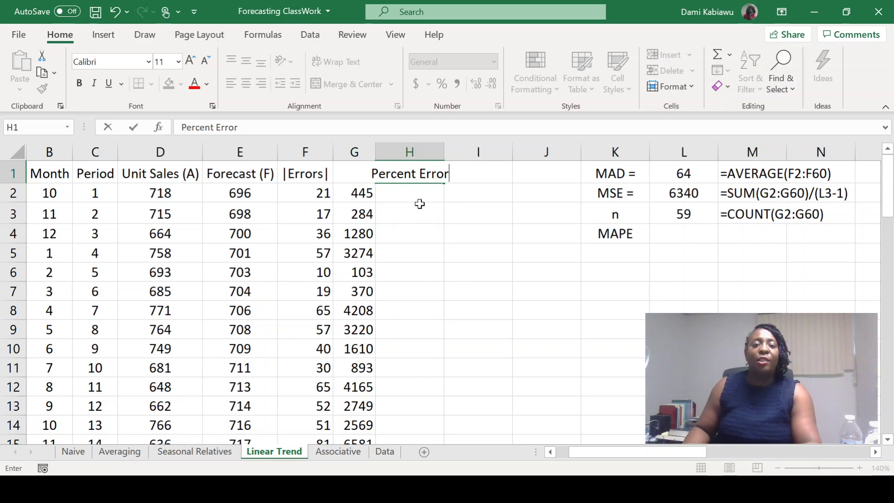
pyautogui.click(418, 194)
pyautogui.write('=')
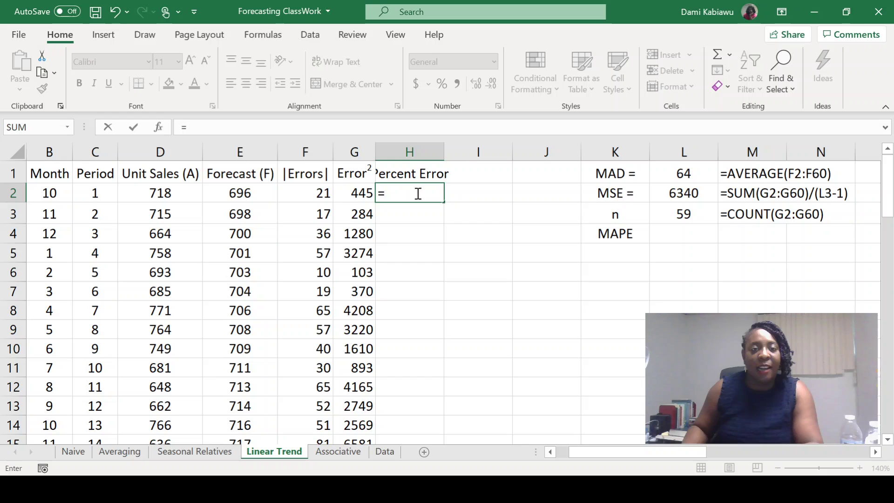
pyautogui.press('BackSpace')
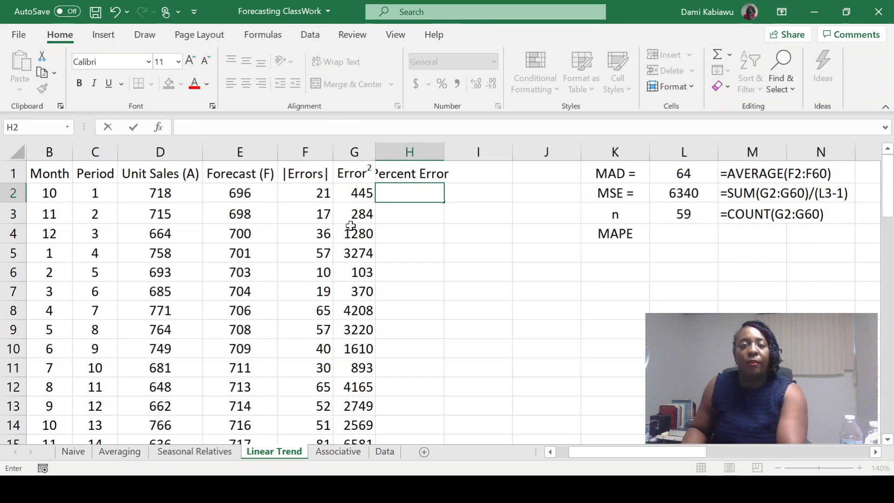
# Step: Widen column H to fit its heading and enter =(D2-E2) in H2
pyautogui.click(446, 152)
pyautogui.doubleClick(444, 152)
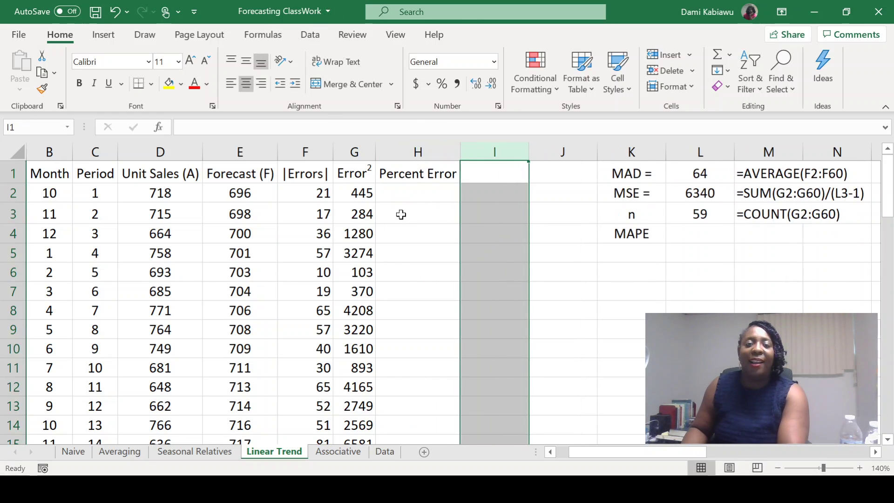
pyautogui.click(412, 195)
pyautogui.write('=(')
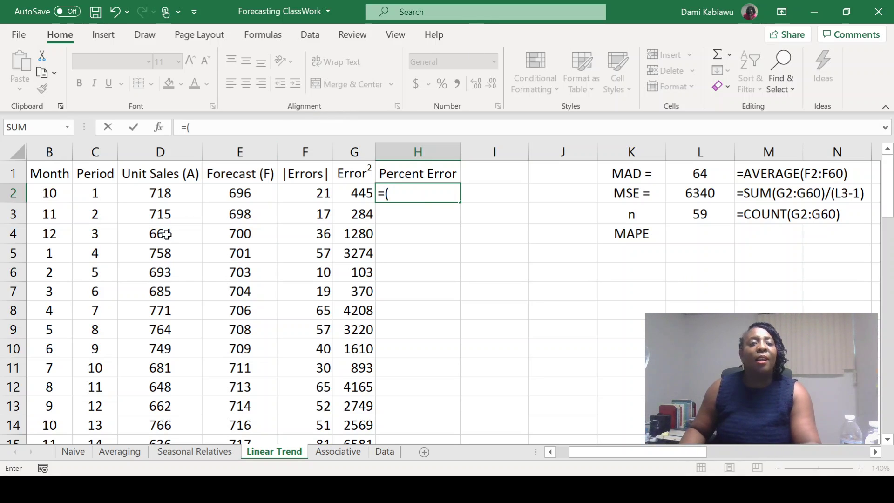
pyautogui.click(147, 198)
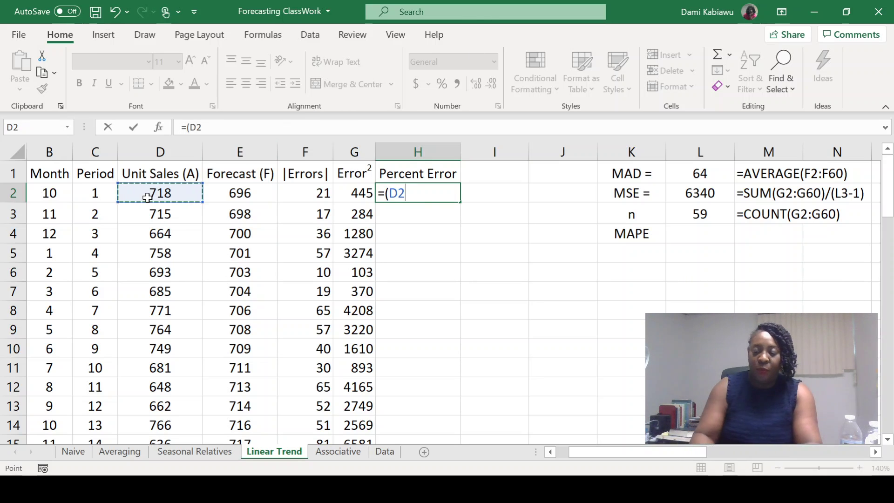
pyautogui.write('-')
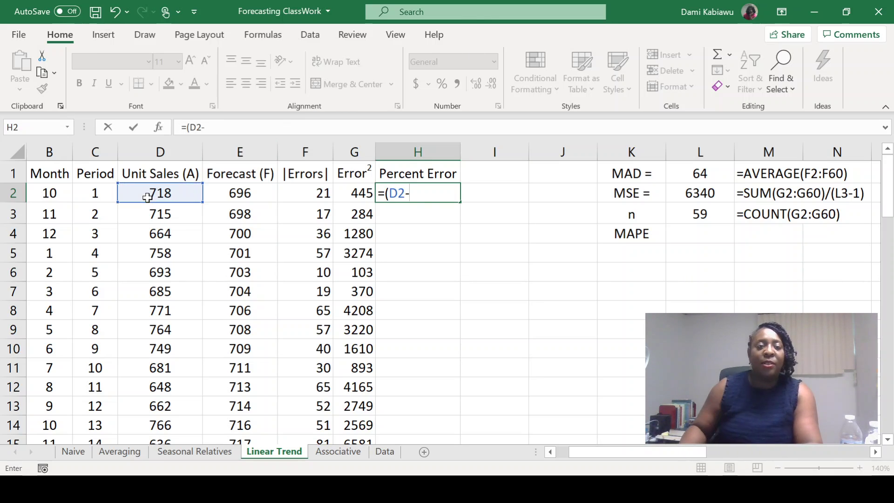
pyautogui.click(233, 195)
pyautogui.write(')')
pyautogui.press('Return')
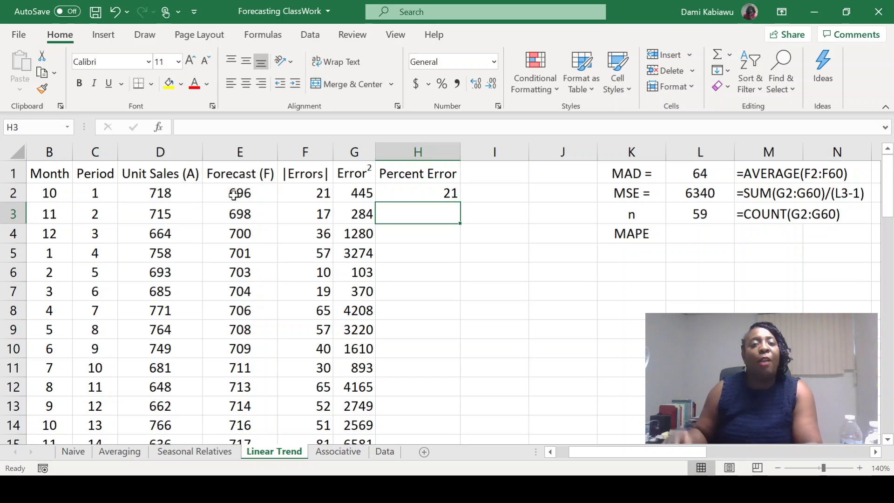
# Step: Extend the H2 formula to =(D2-E2)/D2*100, giving a percent error of 3
pyautogui.click(409, 190)
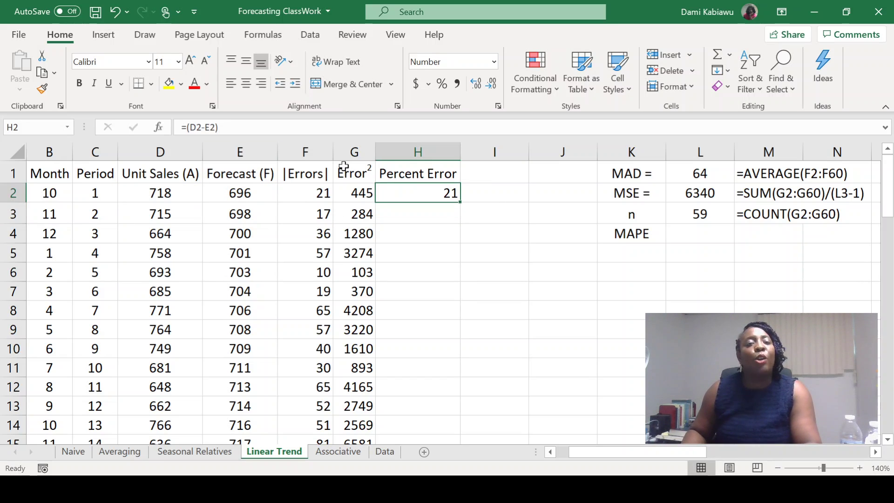
pyautogui.click(282, 126)
pyautogui.write('/')
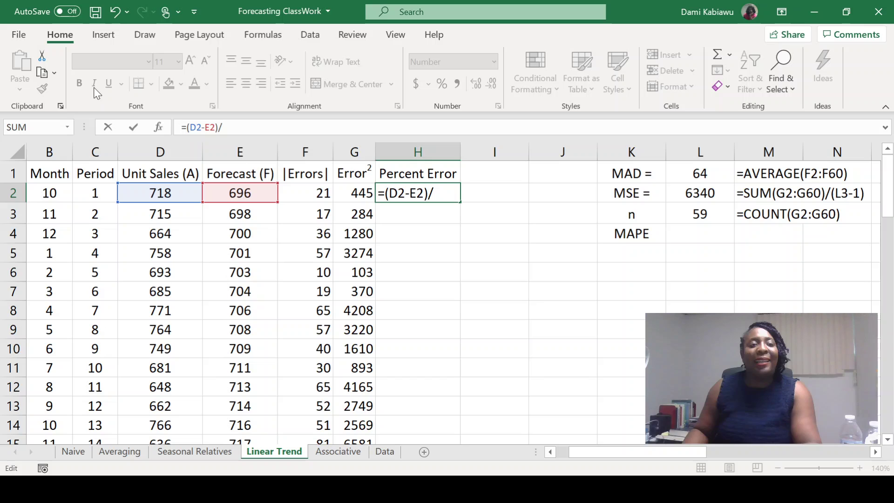
pyautogui.click(143, 198)
pyautogui.press('Return')
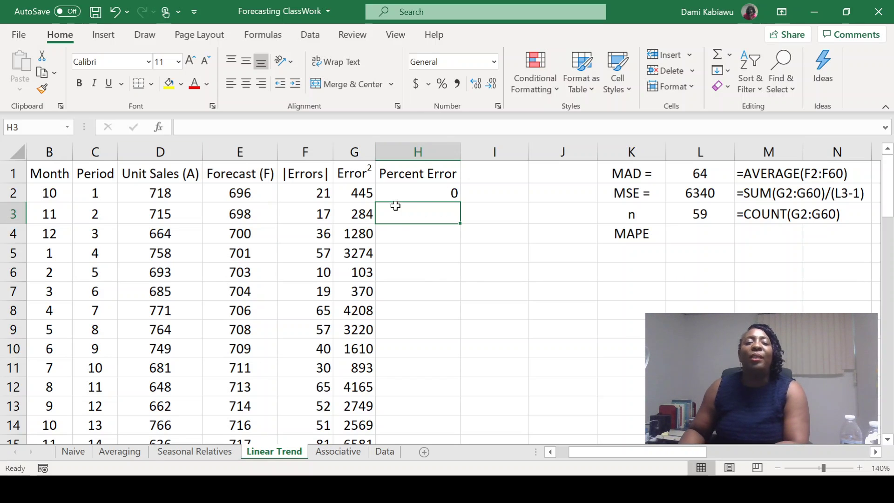
pyautogui.click(408, 194)
pyautogui.click(273, 127)
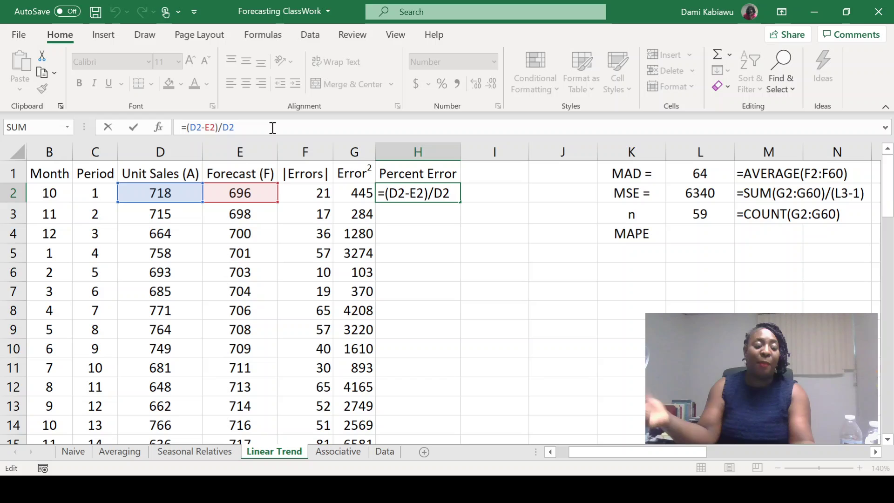
pyautogui.write('*1')
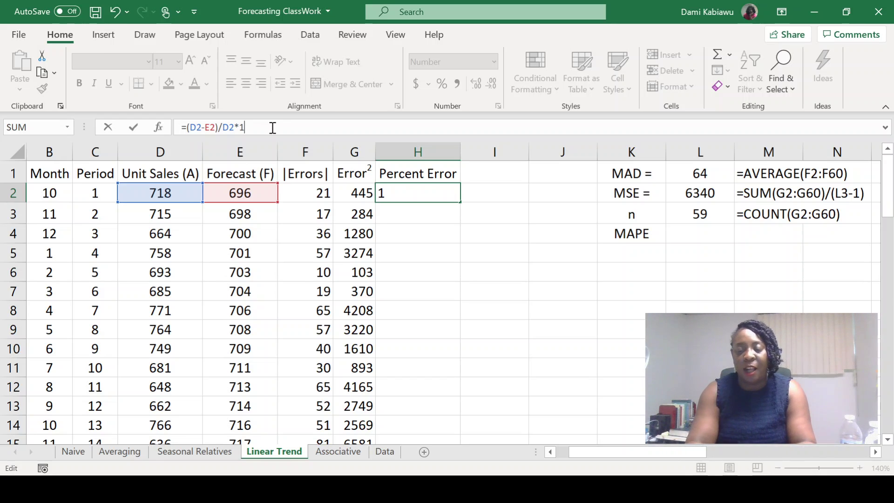
pyautogui.write('00')
pyautogui.press('Return')
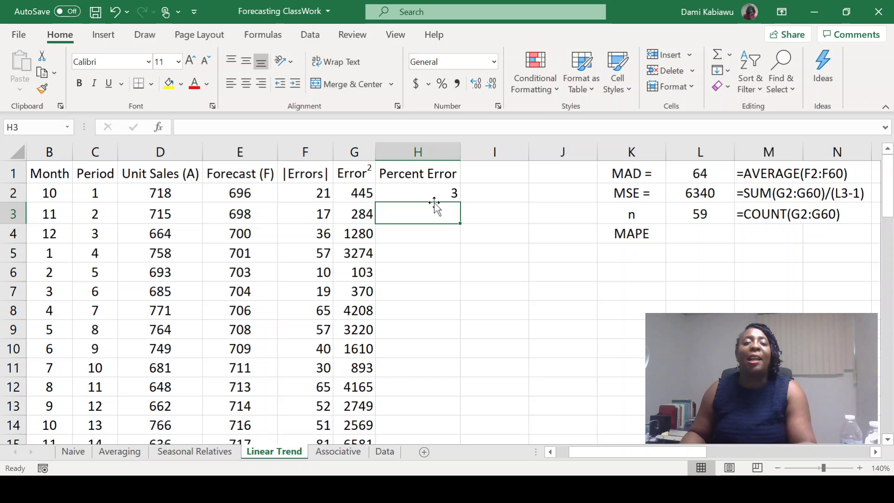
# Step: Shorten the H1 heading to '% Error' and refit column H to it
pyautogui.click(431, 179)
pyautogui.doubleClick(413, 175)
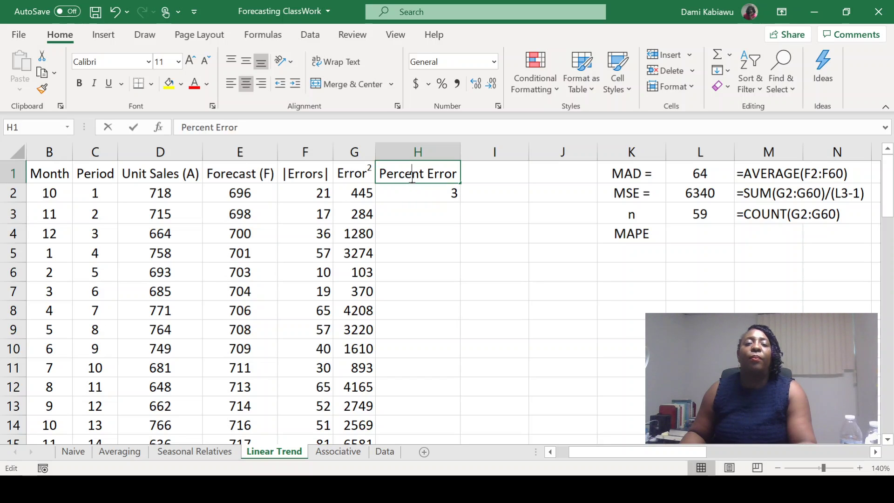
pyautogui.doubleClick(413, 175)
pyautogui.write('%')
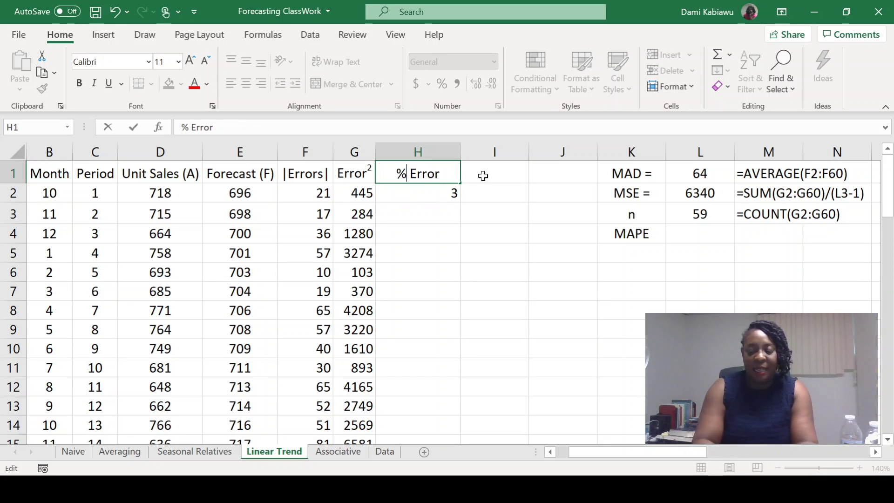
pyautogui.press('Return')
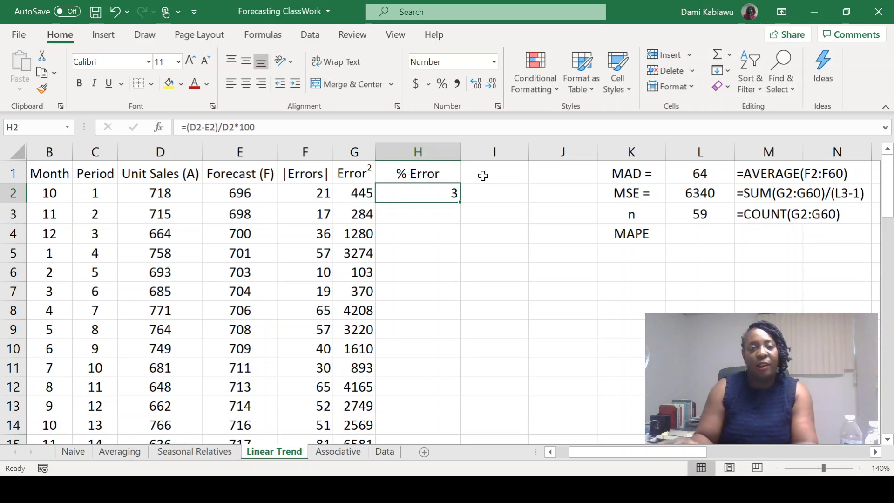
pyautogui.doubleClick(461, 158)
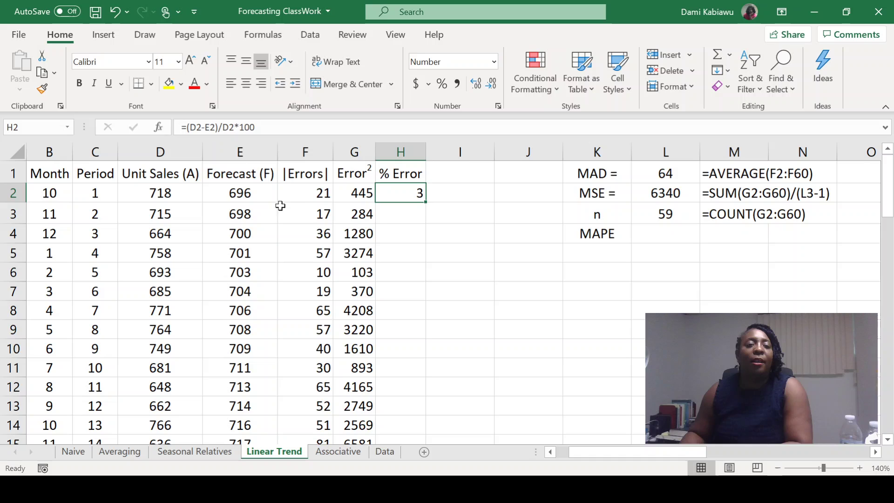
pyautogui.click(303, 193)
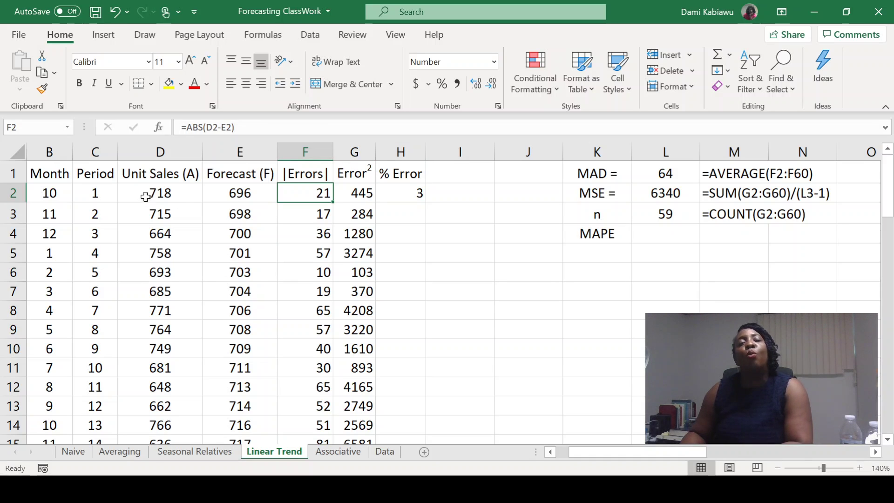
pyautogui.click(406, 193)
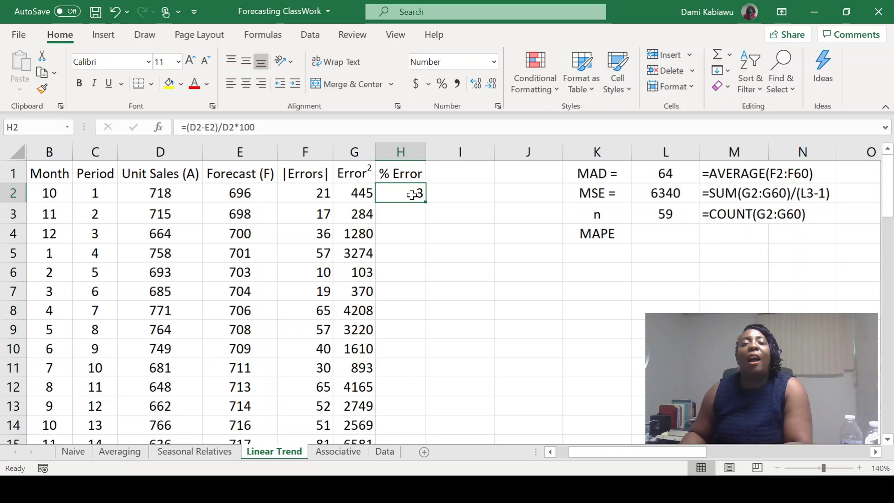
pyautogui.doubleClick(412, 195)
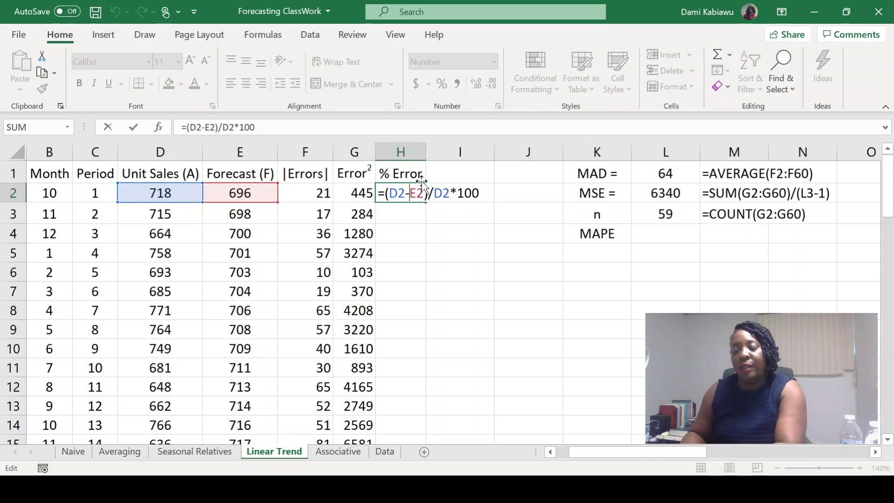
# Step: Fill the H2 percent-error formula down to H60, giving values like 2, -5 and 8
pyautogui.press('Return')
pyautogui.click(412, 191)
pyautogui.doubleClick(424, 204)
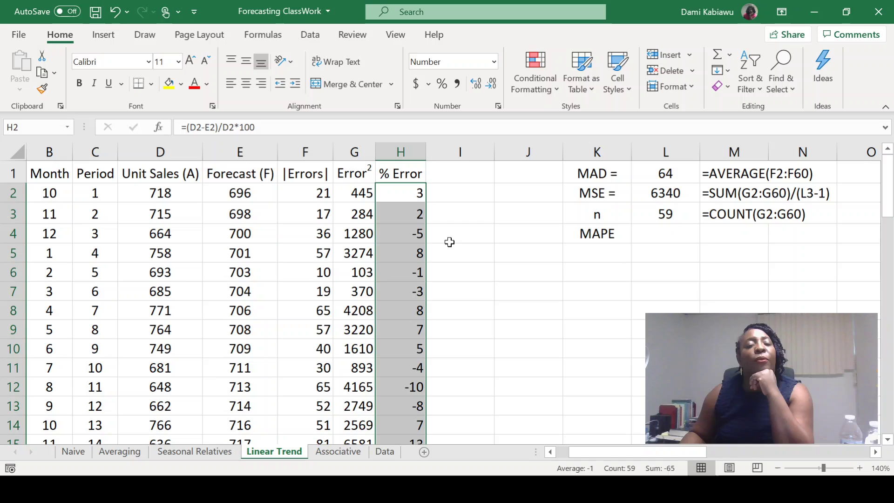
pyautogui.click(409, 234)
pyautogui.click(407, 199)
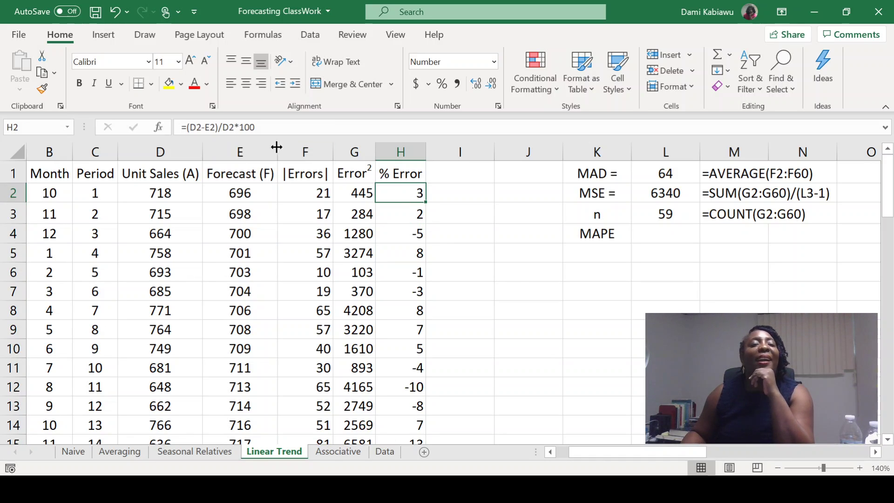
# Step: Change H2 to the absolute version =ABS(D2-E2)/D2*100
pyautogui.click(189, 128)
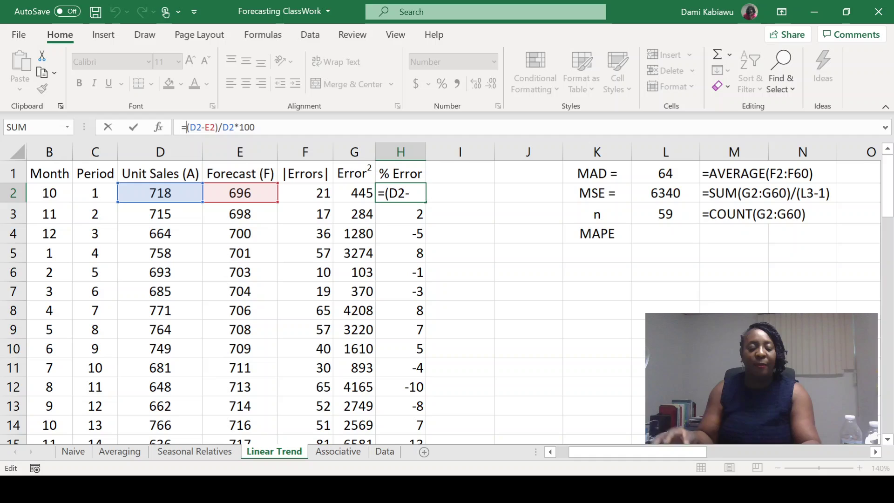
pyautogui.write('abs')
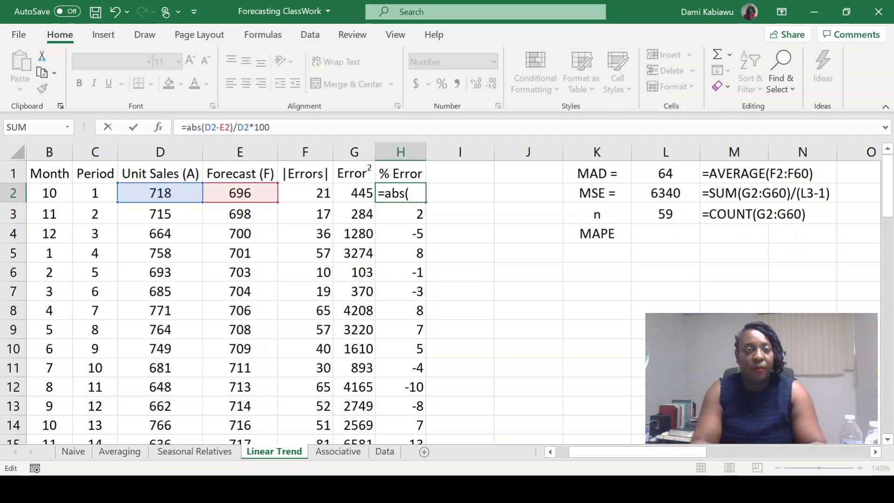
pyautogui.press('Return')
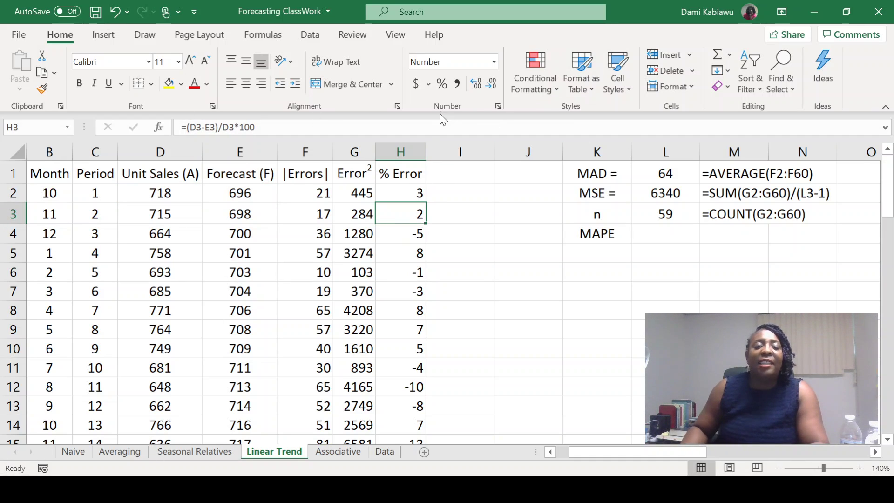
# Step: Fill the absolute % Error formula down to H60 and check rows 49 and 59
pyautogui.click(419, 190)
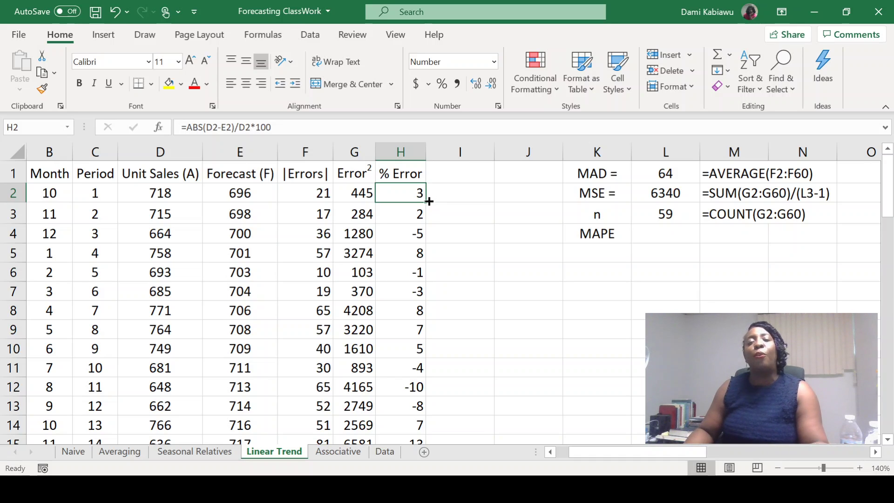
pyautogui.doubleClick(429, 202)
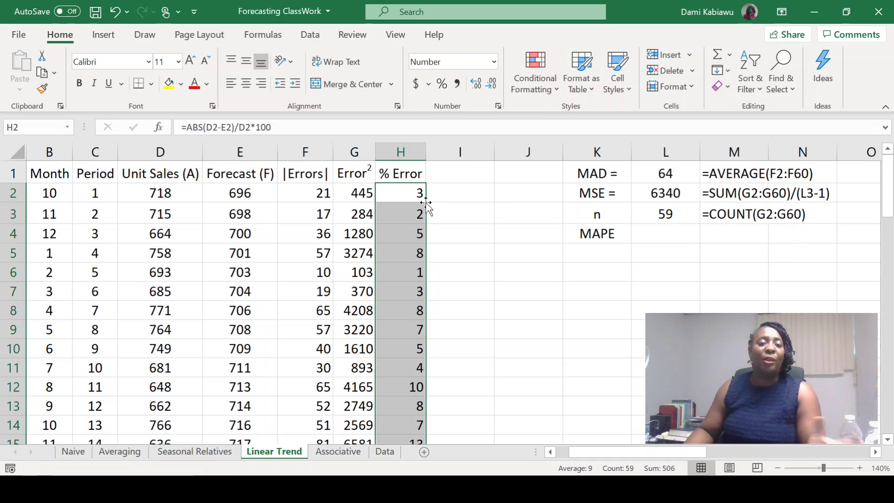
pyautogui.scroll(-7, 405, 256)
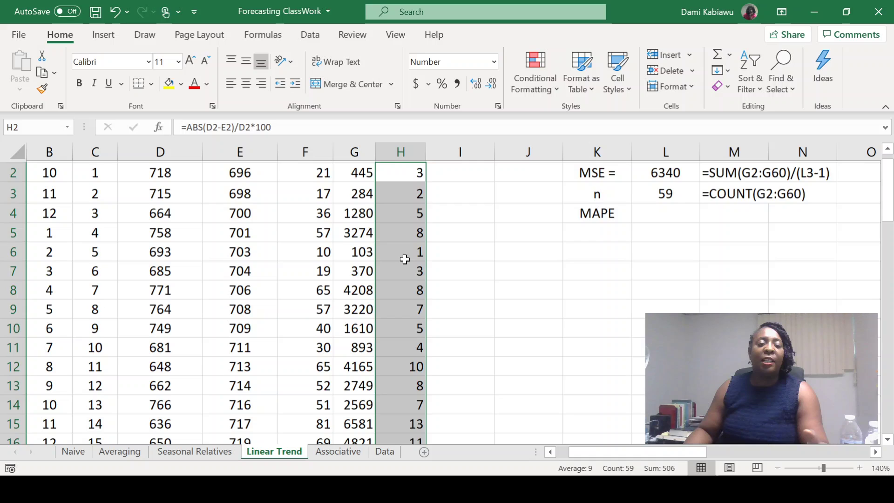
pyautogui.scroll(-11, 408, 258)
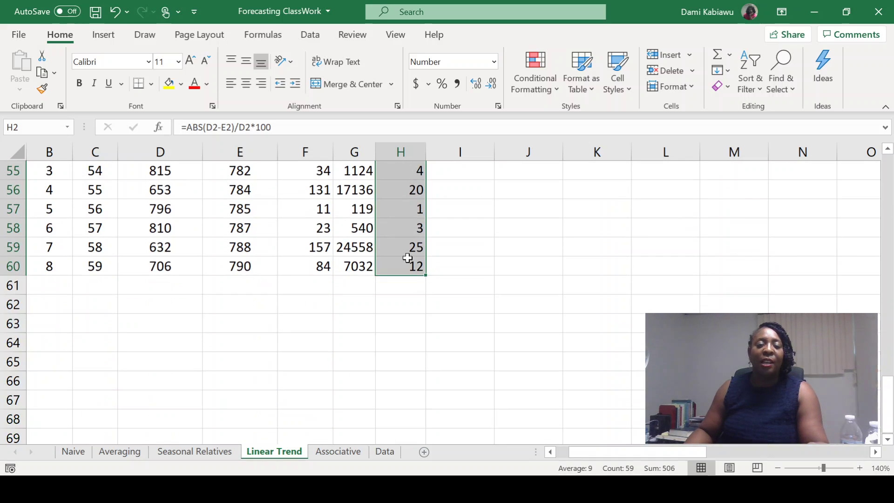
pyautogui.click(408, 257)
pyautogui.scroll(3, 508, 273)
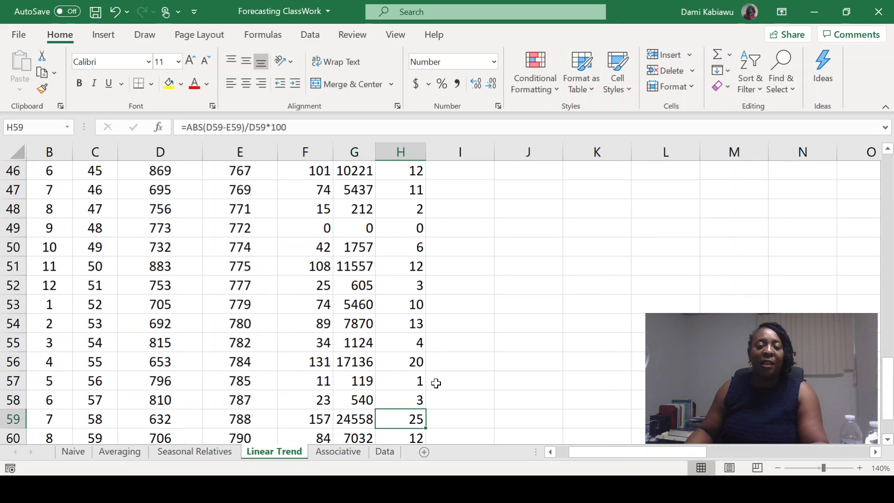
pyautogui.click(423, 231)
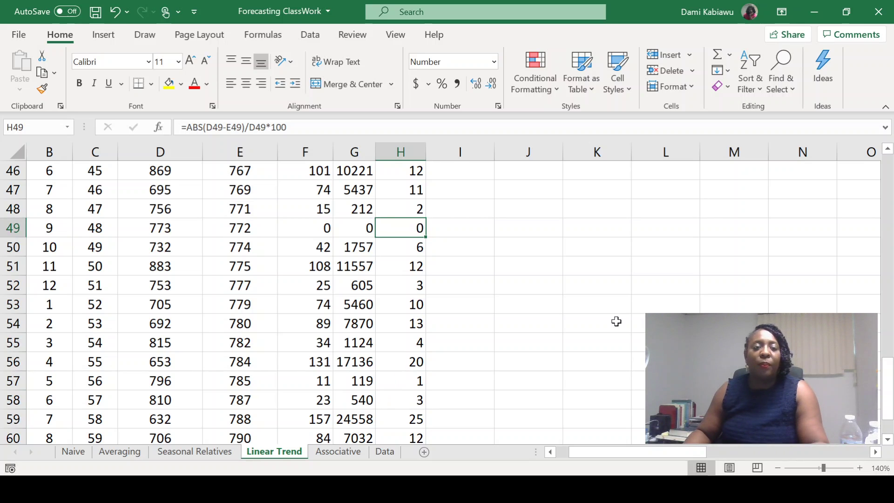
pyautogui.scroll(11, 499, 302)
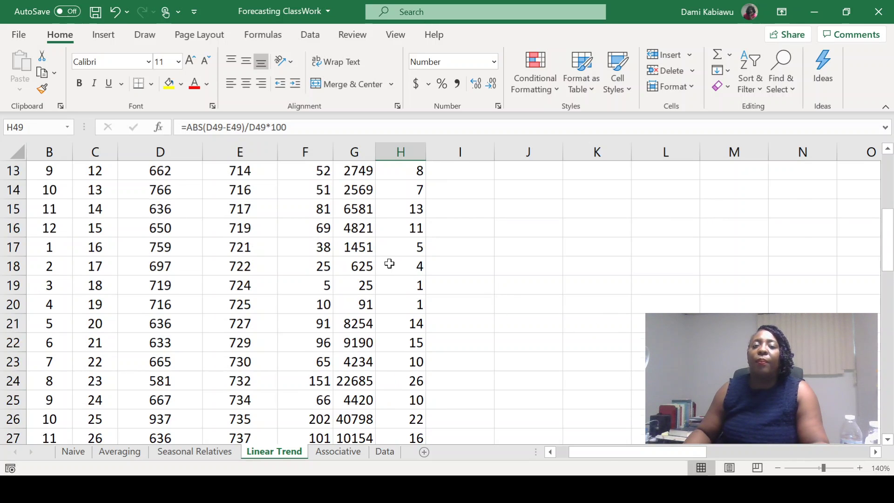
pyautogui.scroll(4, 419, 270)
pyautogui.click(405, 191)
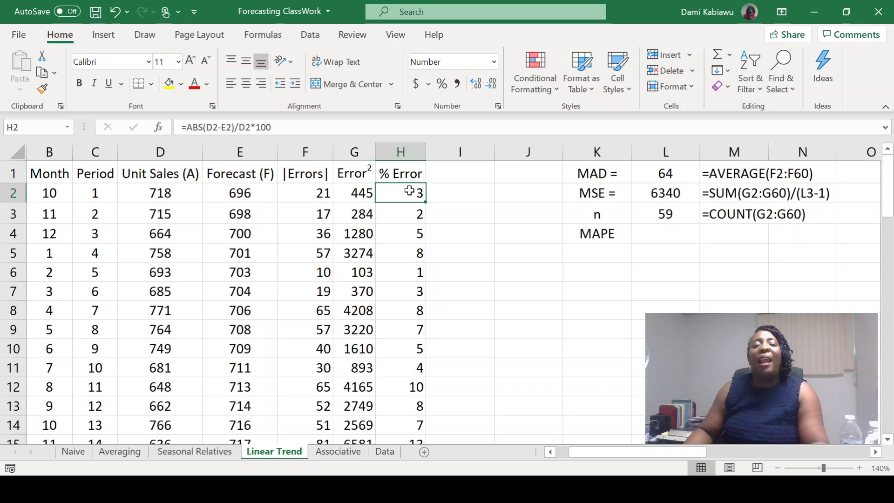
pyautogui.click(661, 232)
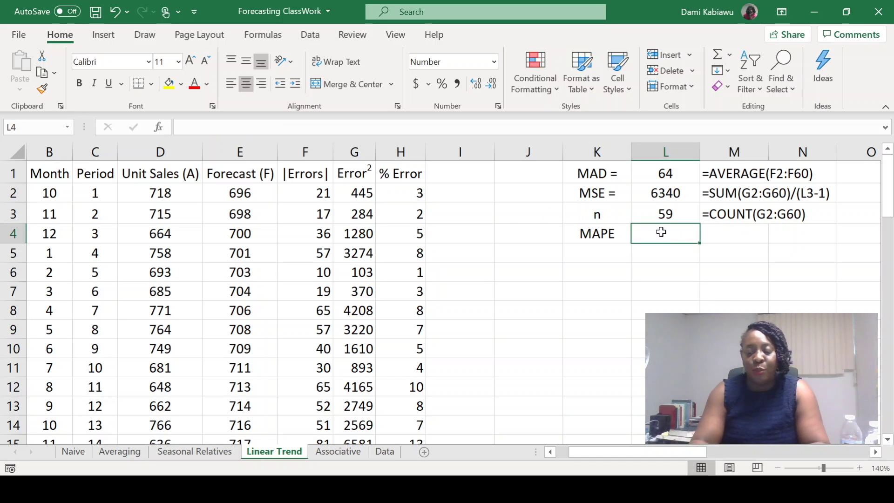
# Step: Enter =AVERAGE(H2:H60) in L4 so MAPE shows 9
pyautogui.write('=ave')
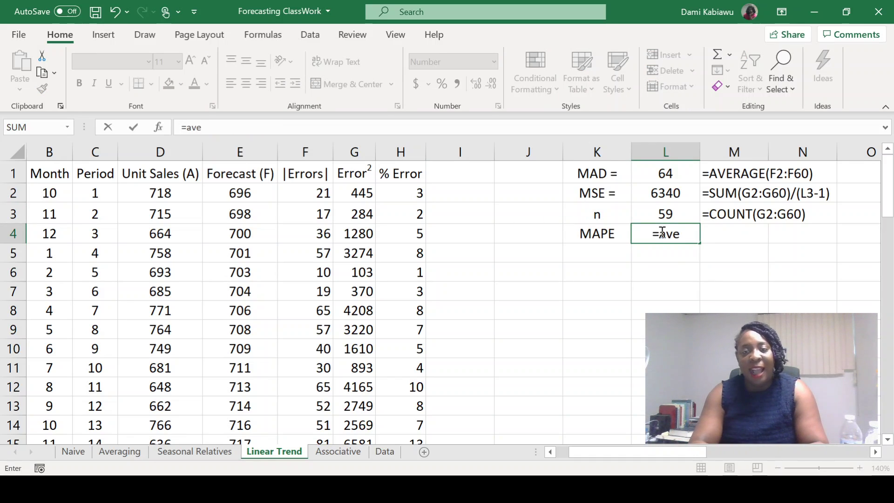
pyautogui.write('rage(')
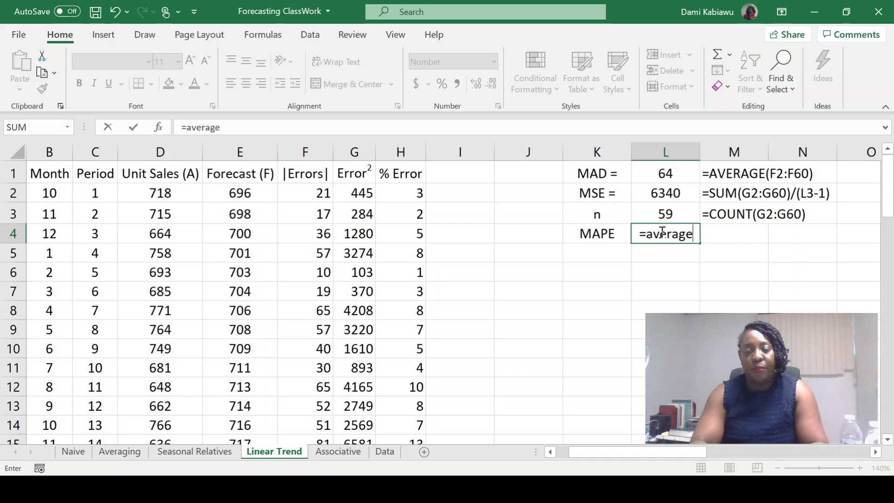
pyautogui.click(394, 189)
pyautogui.hotkey('ctrl', 'shift', 'Down')
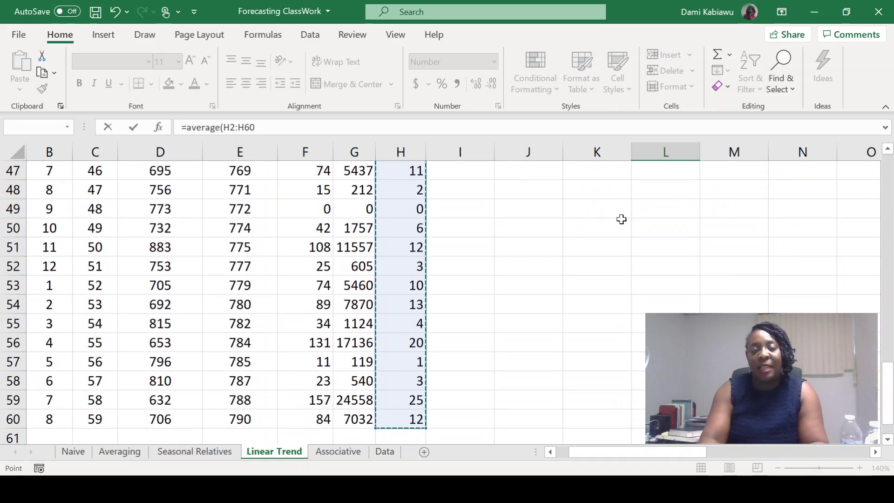
pyautogui.press('Return')
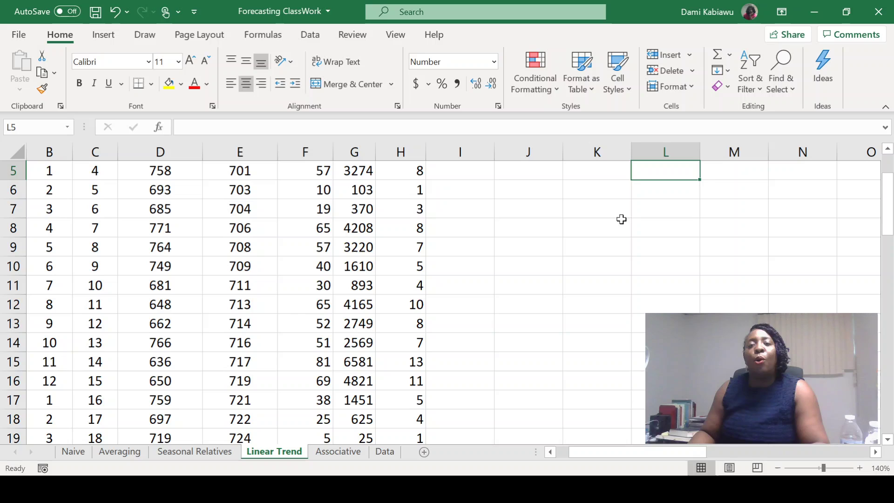
pyautogui.scroll(2, 621, 219)
pyautogui.click(650, 236)
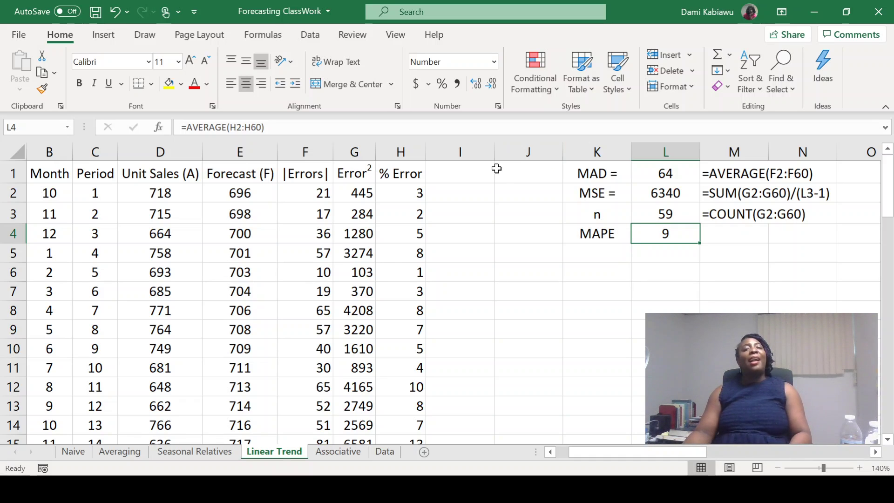
pyautogui.click(485, 168)
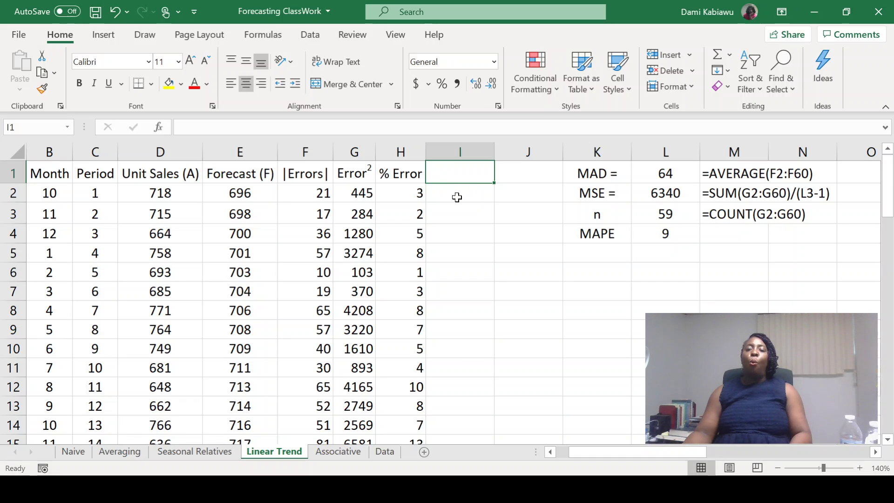
# Step: Edit H2 to =ABS(D2-E2)/D2, removing the ×100
pyautogui.click(686, 230)
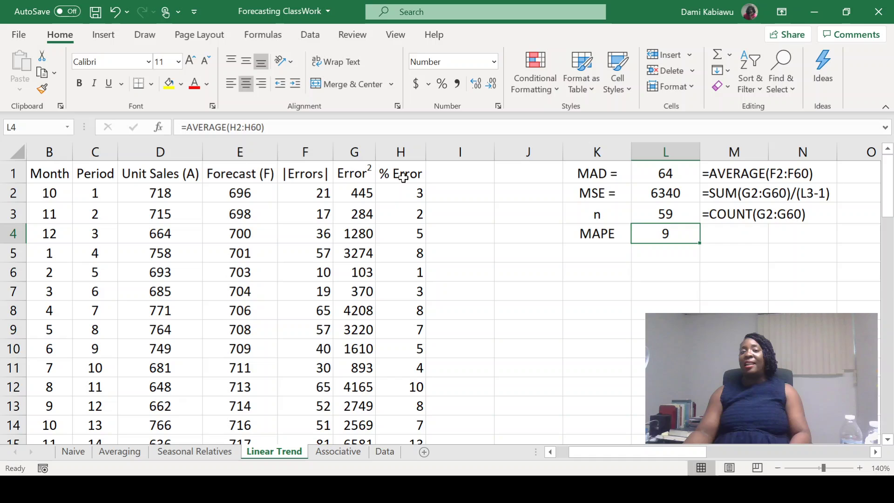
pyautogui.click(397, 192)
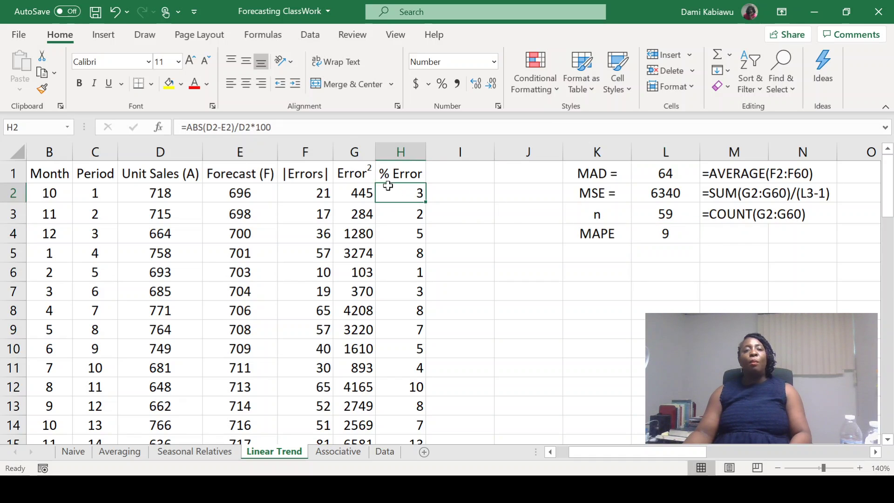
pyautogui.click(311, 132)
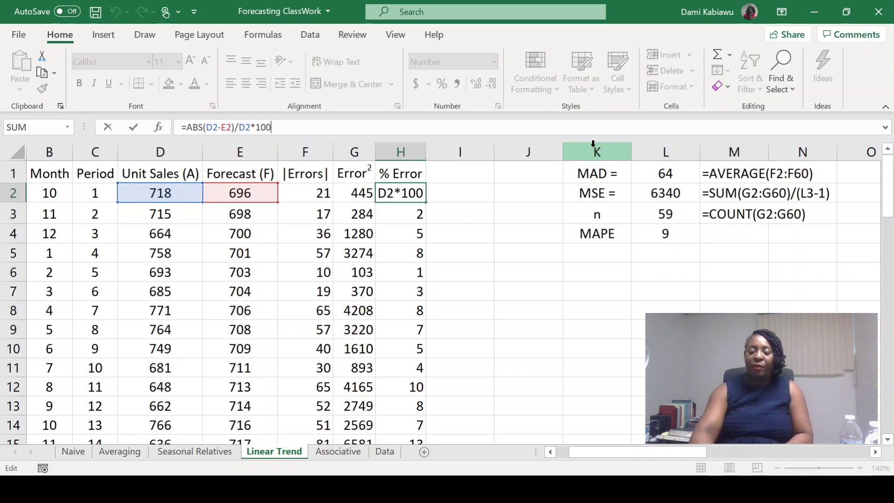
pyautogui.press('BackSpace')
pyautogui.press('BackSpace')
pyautogui.press('BackSpace')
pyautogui.press('BackSpace')
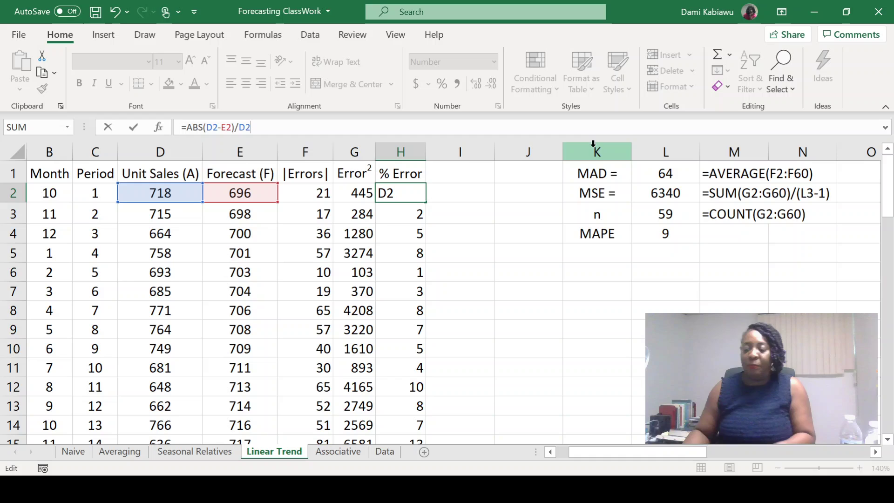
pyautogui.press('Return')
# Step: Refill the revised % Error formula down column H to H60
pyautogui.click(416, 195)
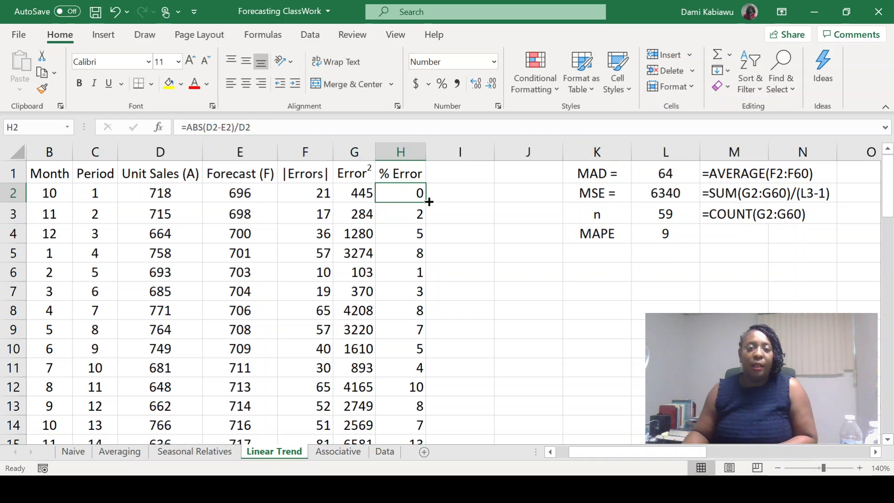
pyautogui.doubleClick(428, 203)
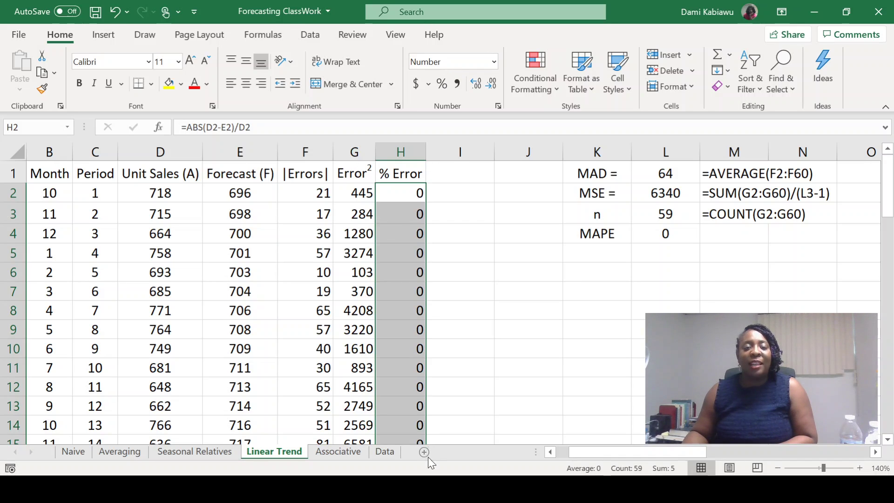
pyautogui.scroll(-1, 428, 445)
pyautogui.scroll(-8, 429, 440)
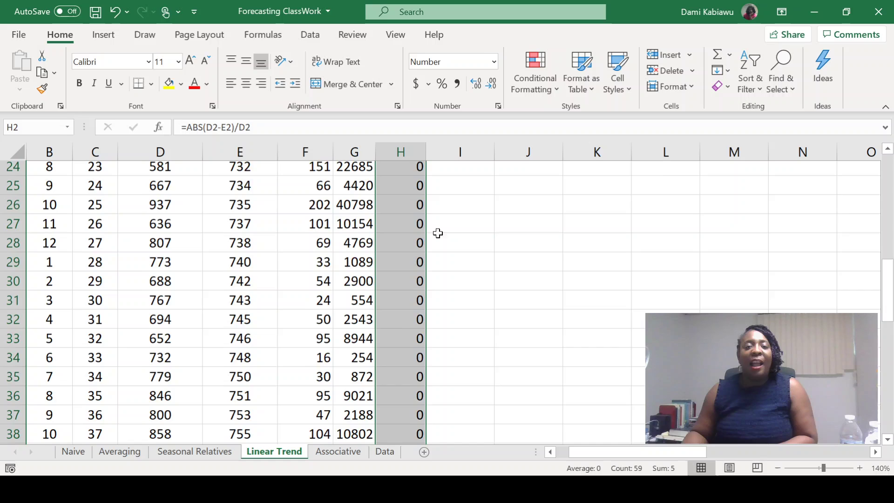
pyautogui.scroll(7, 437, 232)
pyautogui.click(494, 63)
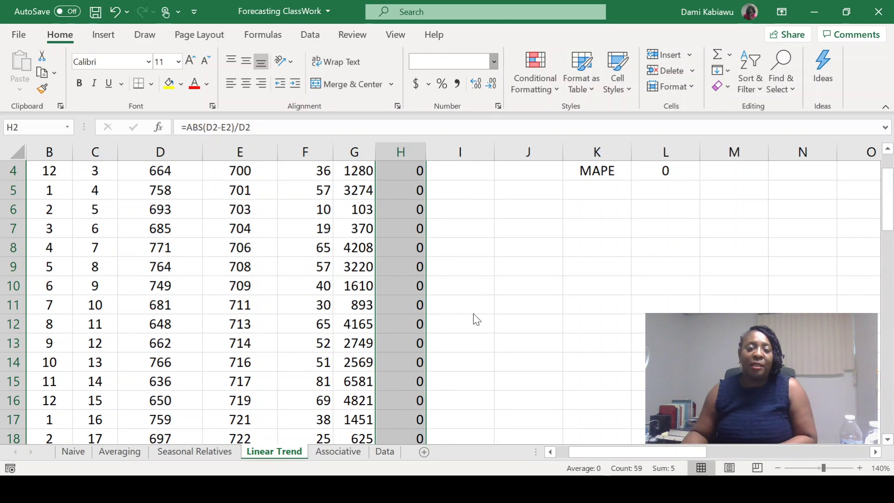
# Step: Format the % Error column as Percentage and MAPE in L4 as 8.57% with two decimals
pyautogui.scroll(1, 473, 333)
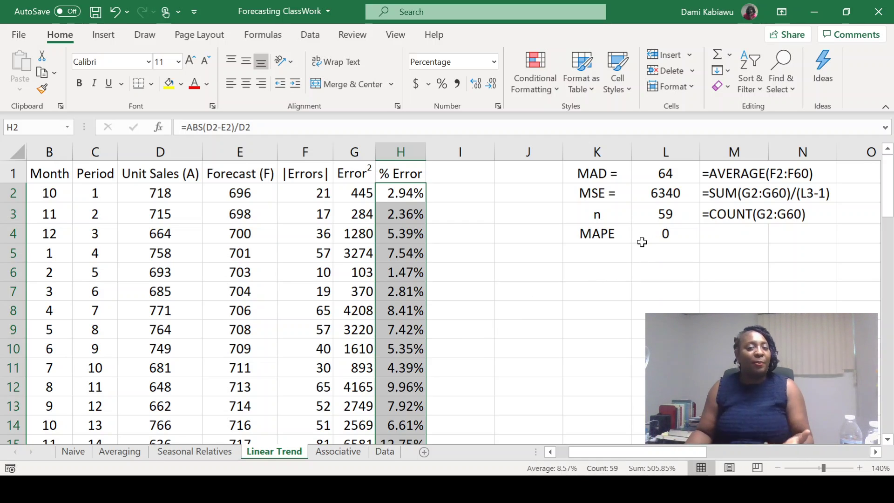
pyautogui.click(662, 233)
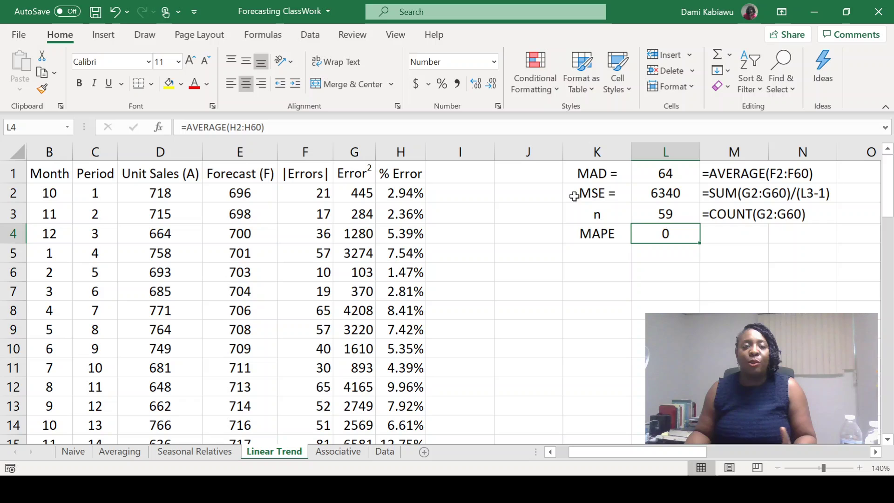
pyautogui.click(442, 84)
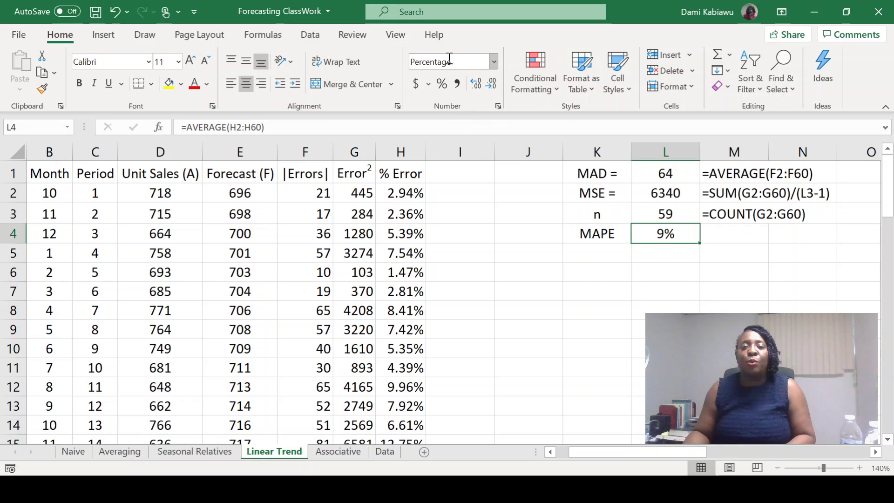
pyautogui.click(476, 84)
pyautogui.click(476, 84)
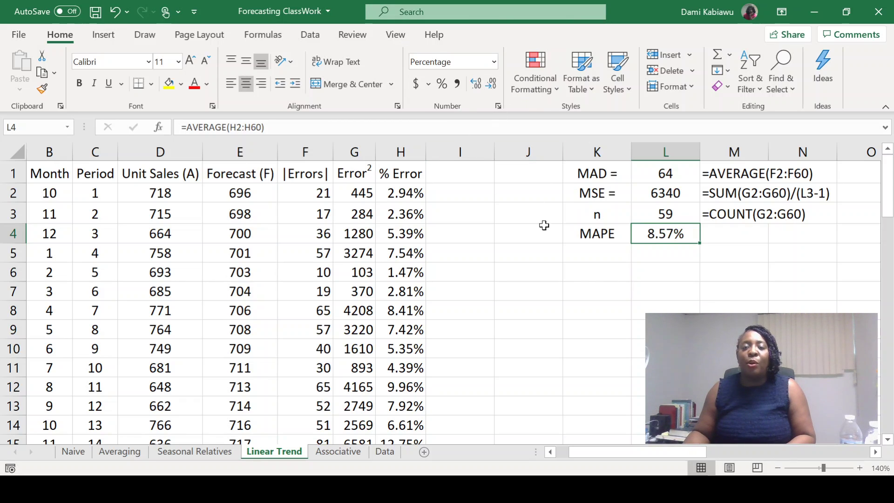
pyautogui.click(613, 343)
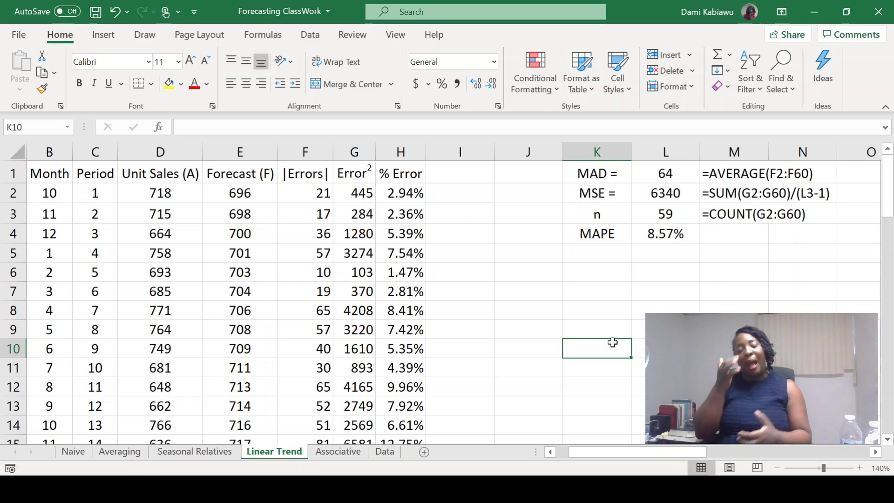